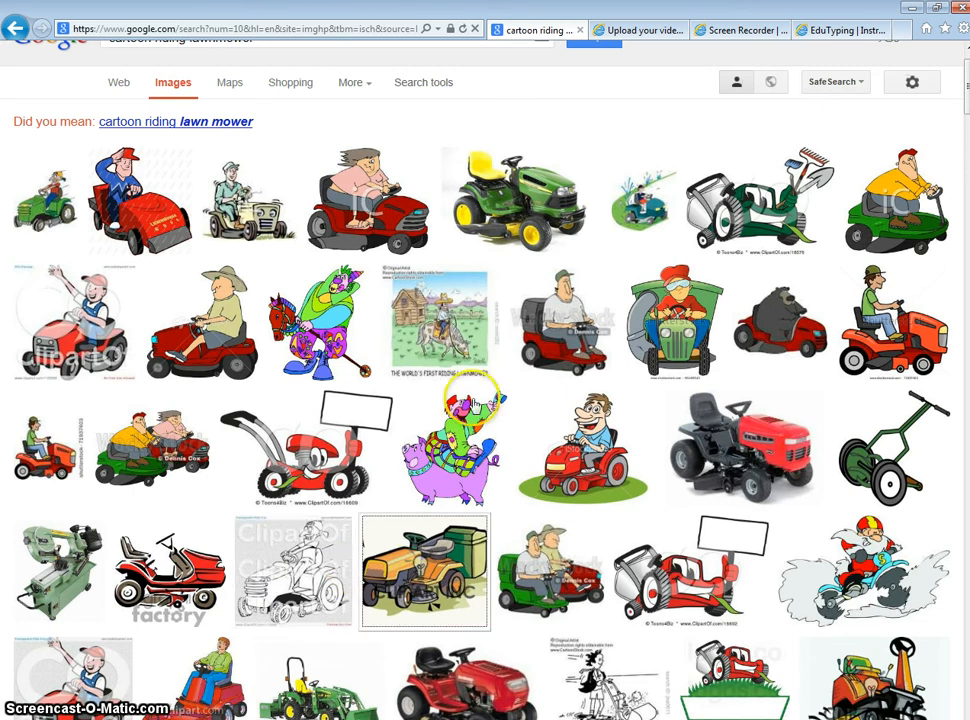
# Start saving the search-result picture of the capped man on an orange riding mower, naming the file riding lawnmower
pyautogui.scroll(1, 279, 188)
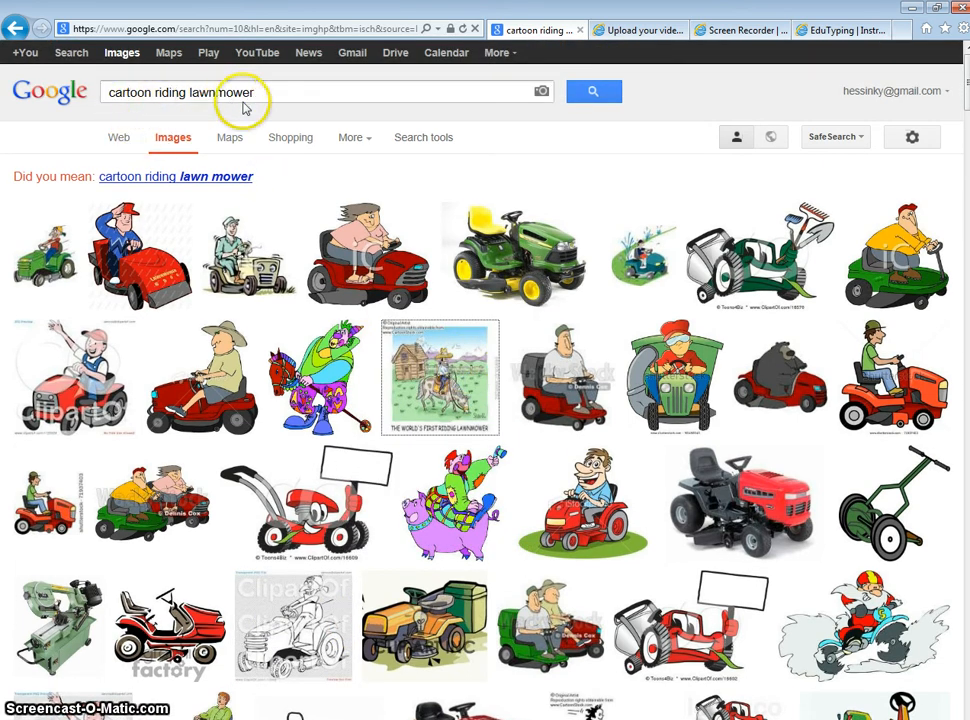
pyautogui.rightClick(900, 400)
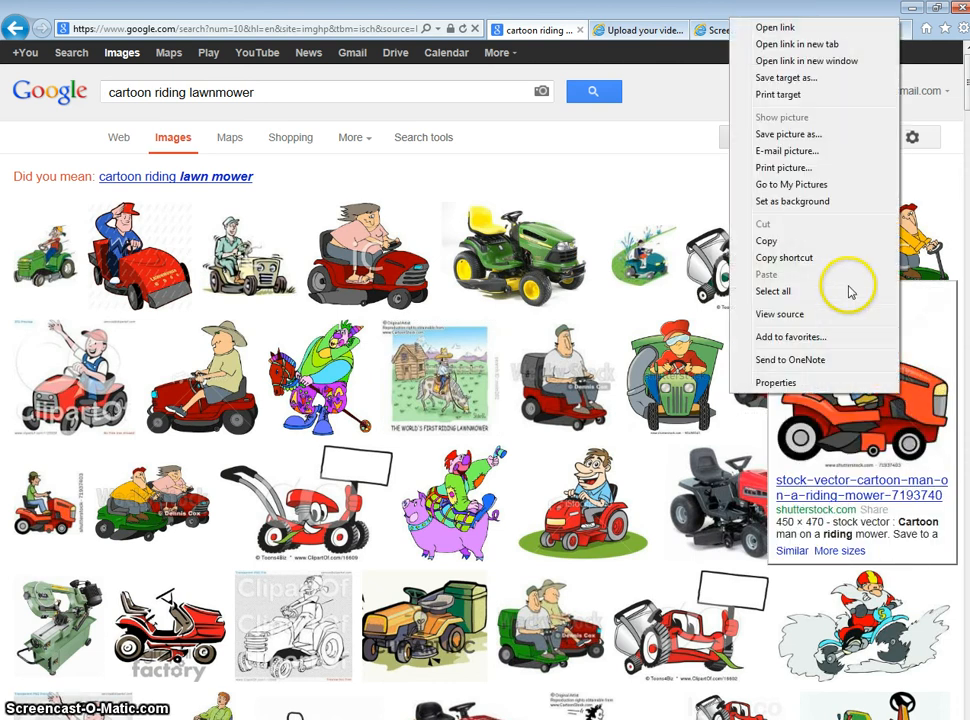
pyautogui.click(805, 134)
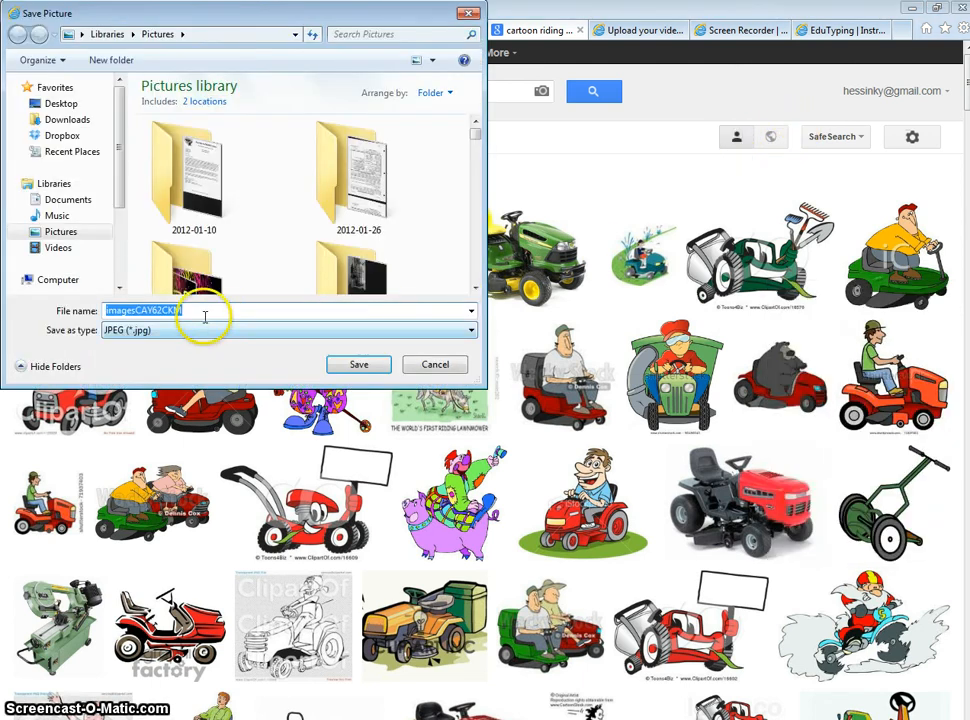
pyautogui.write('rid')
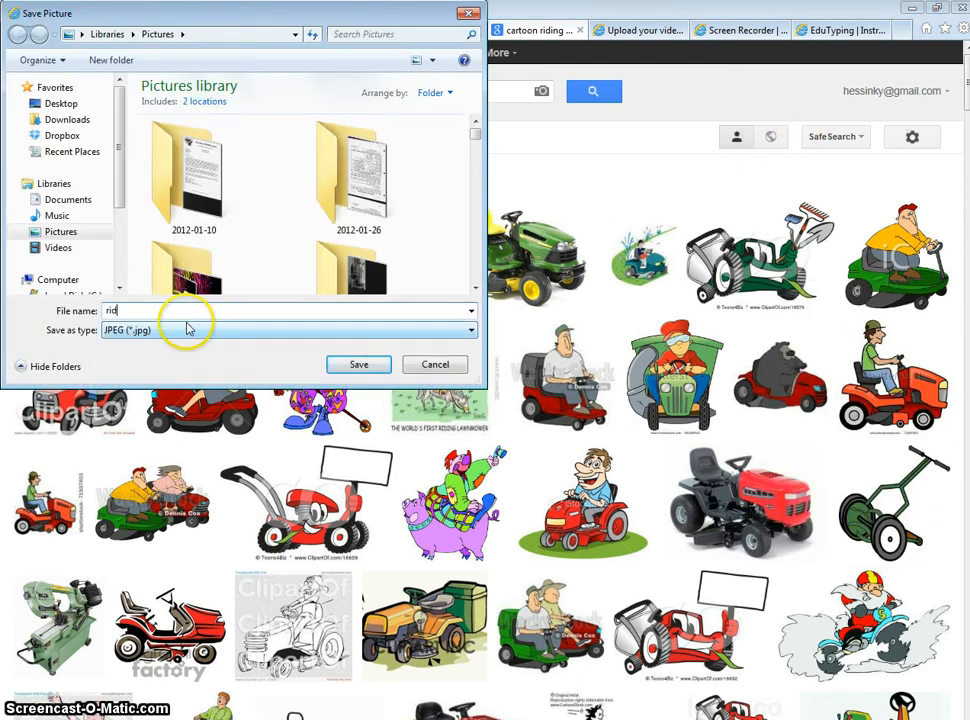
pyautogui.write('ing lawnmower')
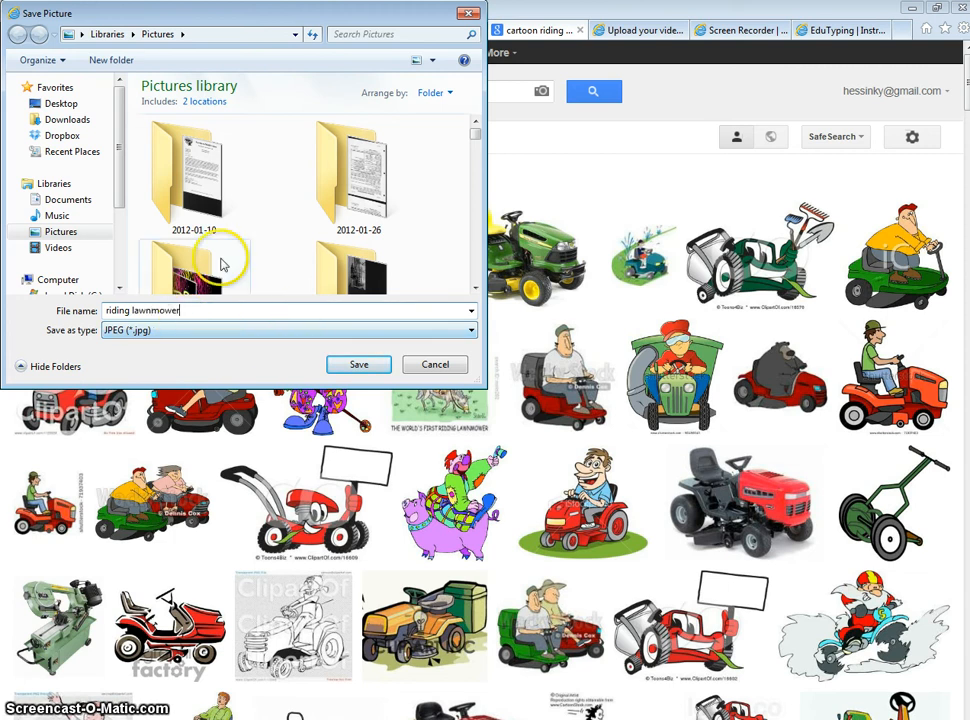
# Save the picture as a JPEG in the Lawn Enforcement folder inside office specialist in the Documents library
pyautogui.click(63, 233)
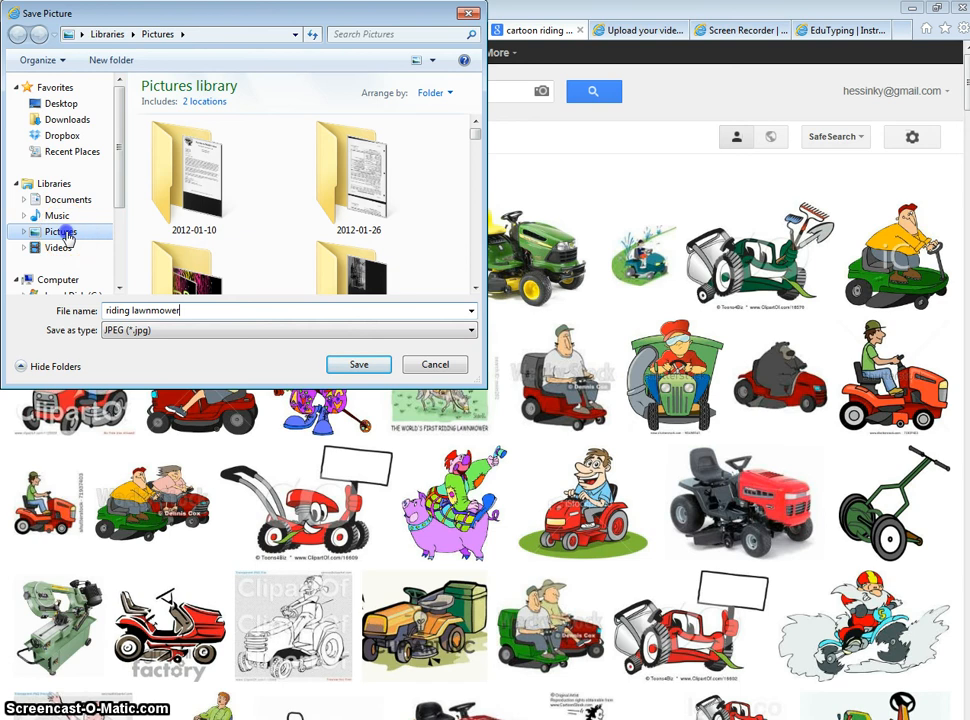
pyautogui.click(66, 201)
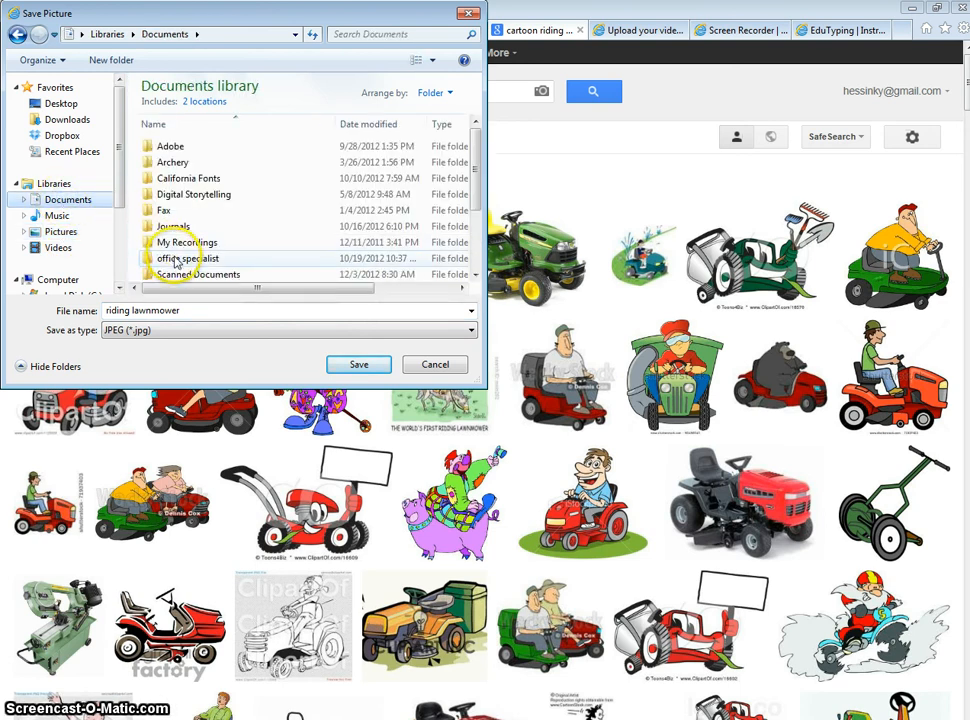
pyautogui.click(176, 261)
pyautogui.doubleClick(176, 260)
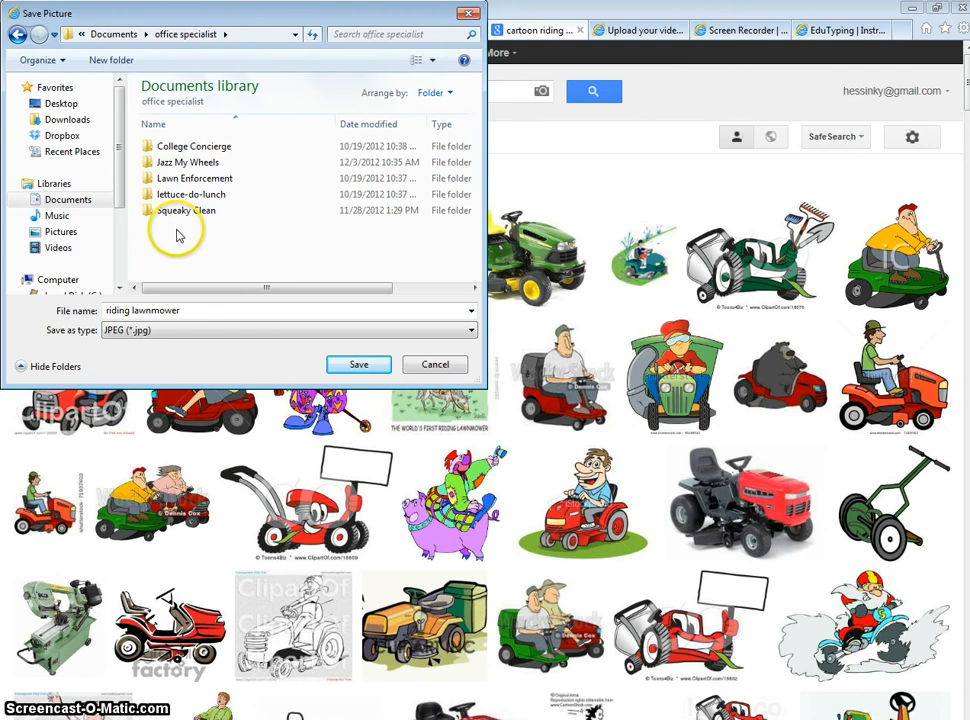
pyautogui.doubleClick(189, 180)
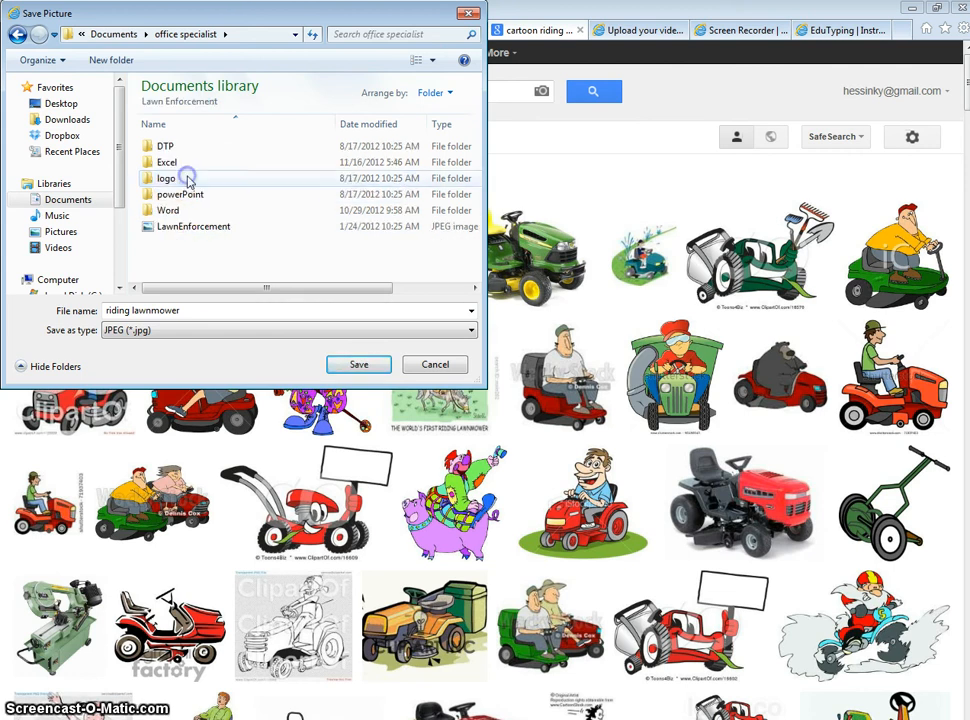
pyautogui.click(358, 366)
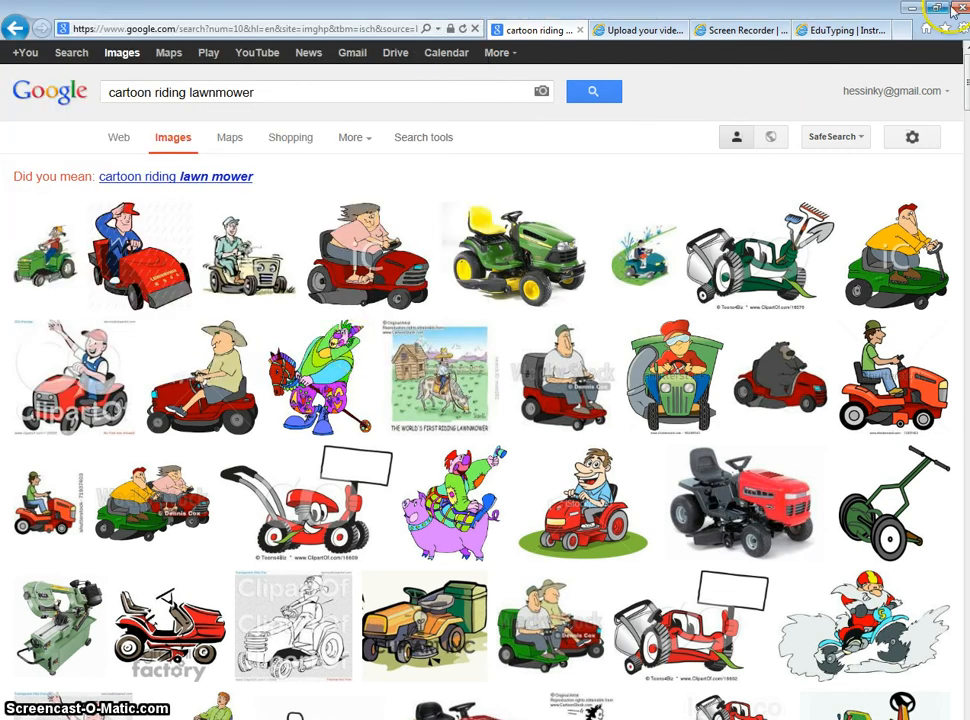
# Switch to the blank Word document and insert the riding lawnmower picture from the office specialist folder's Lawn Enforcement subfolder in Documents
pyautogui.click(909, 12)
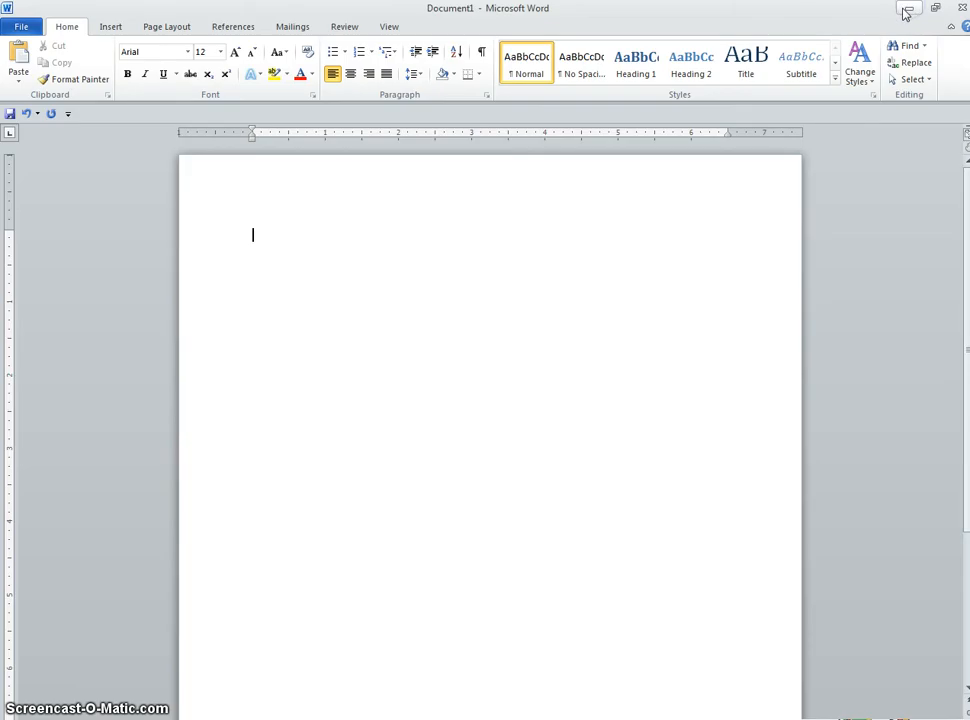
pyautogui.click(275, 253)
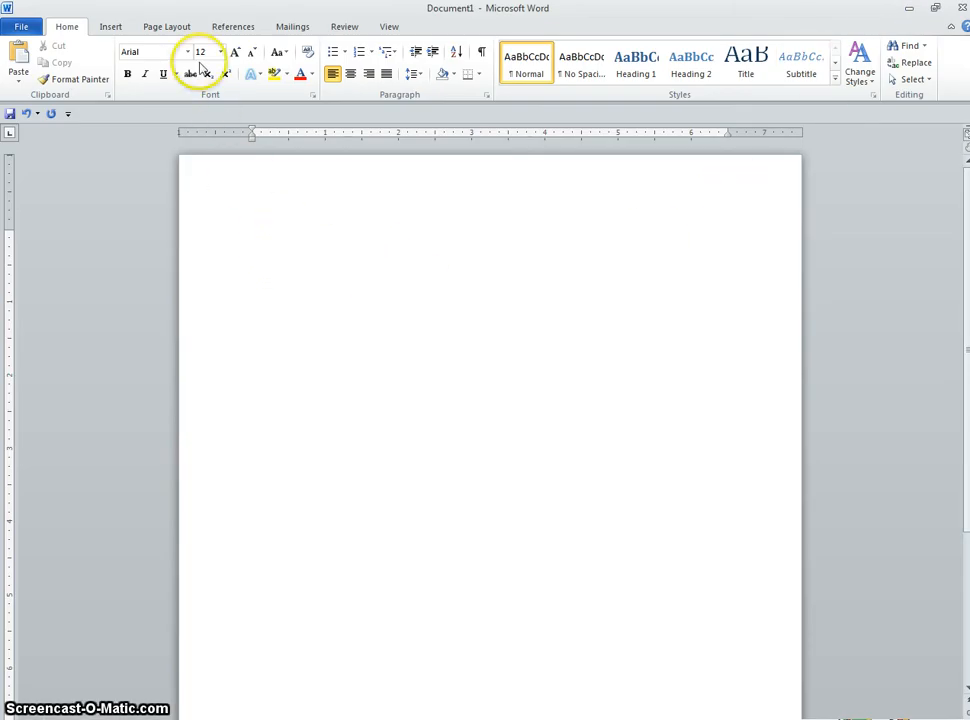
pyautogui.click(110, 26)
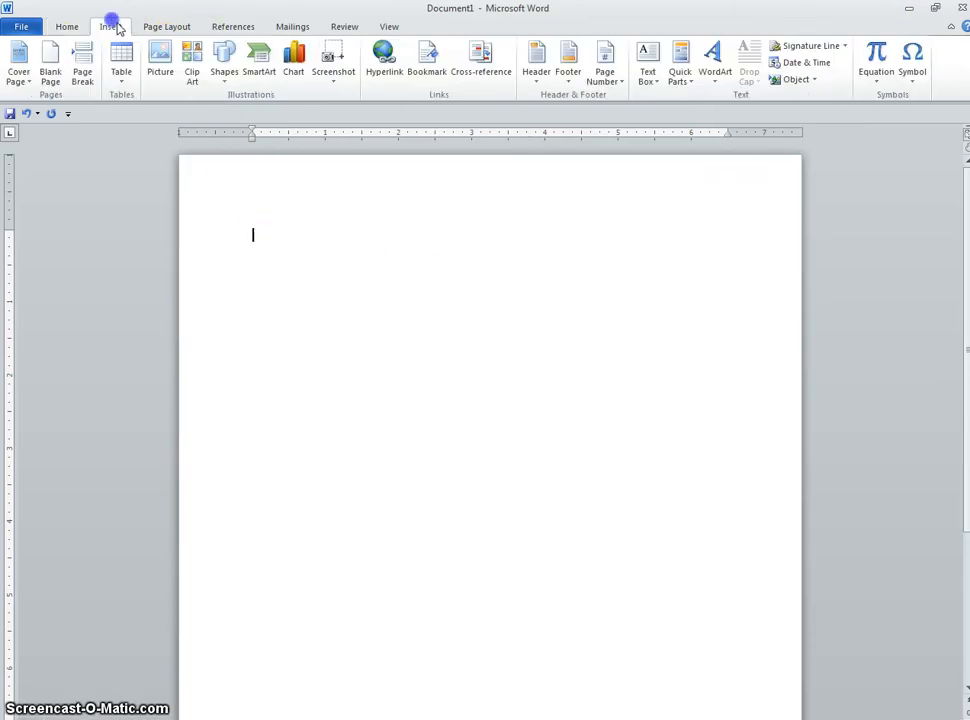
pyautogui.click(160, 64)
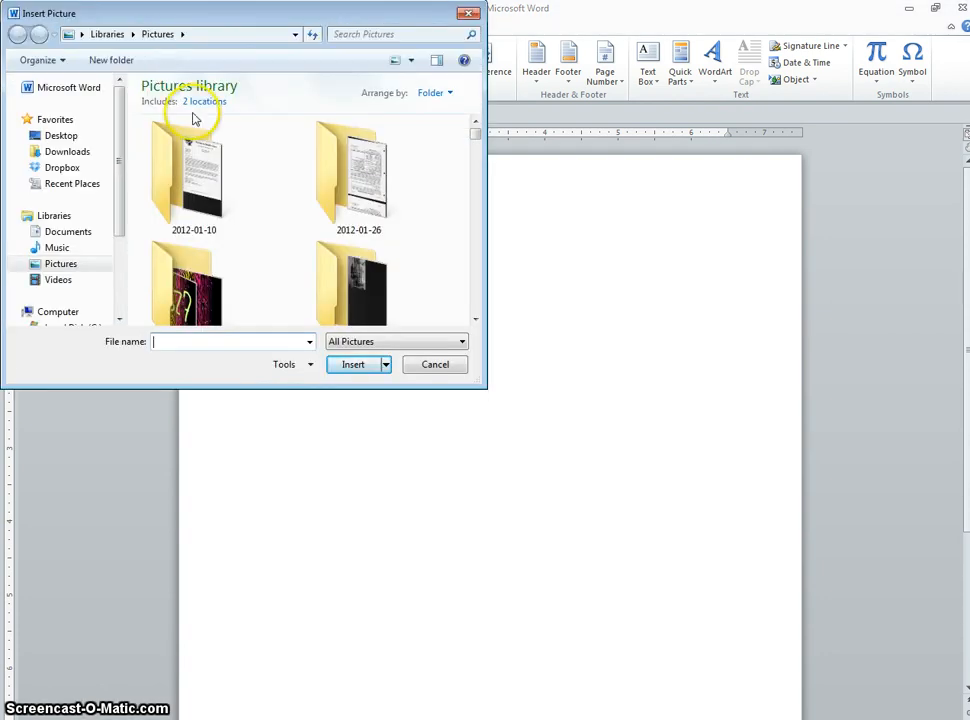
pyautogui.click(65, 232)
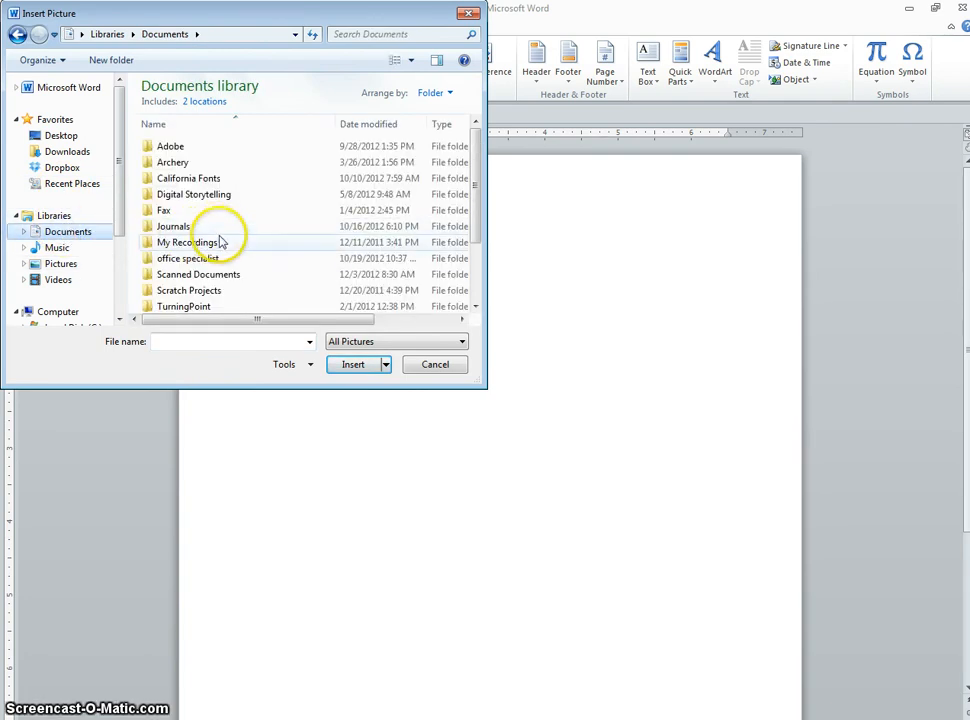
pyautogui.doubleClick(214, 256)
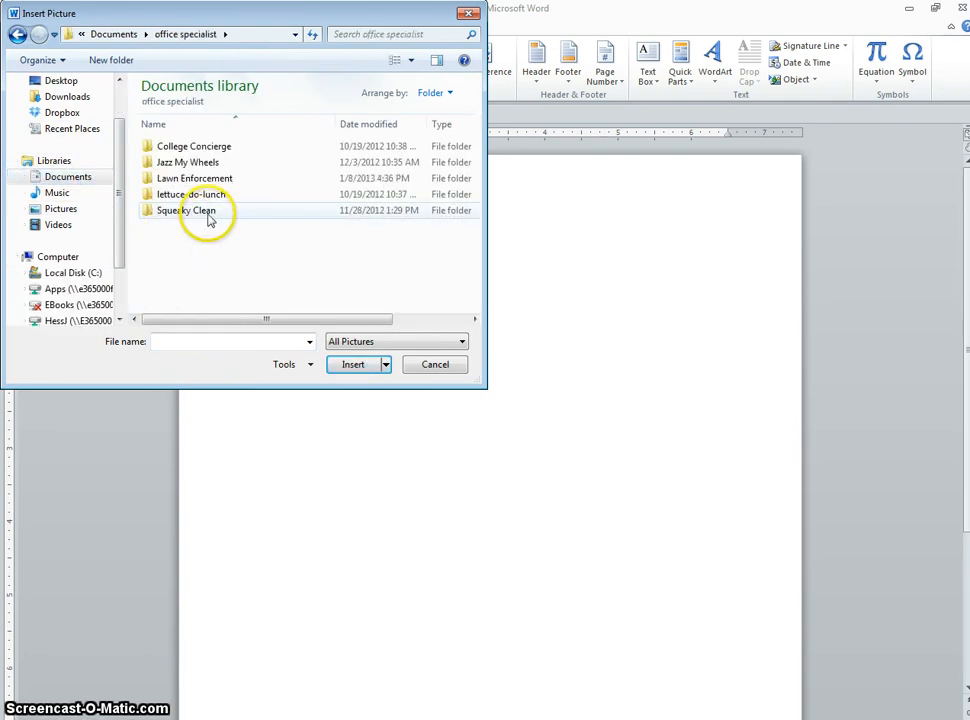
pyautogui.doubleClick(195, 178)
pyautogui.click(175, 247)
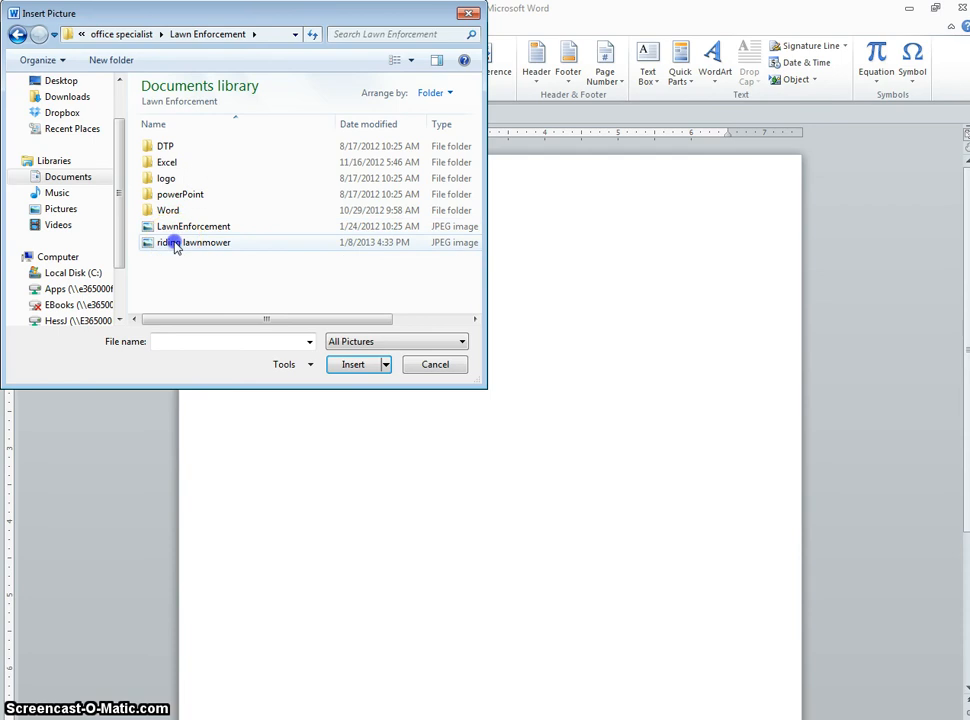
pyautogui.doubleClick(175, 246)
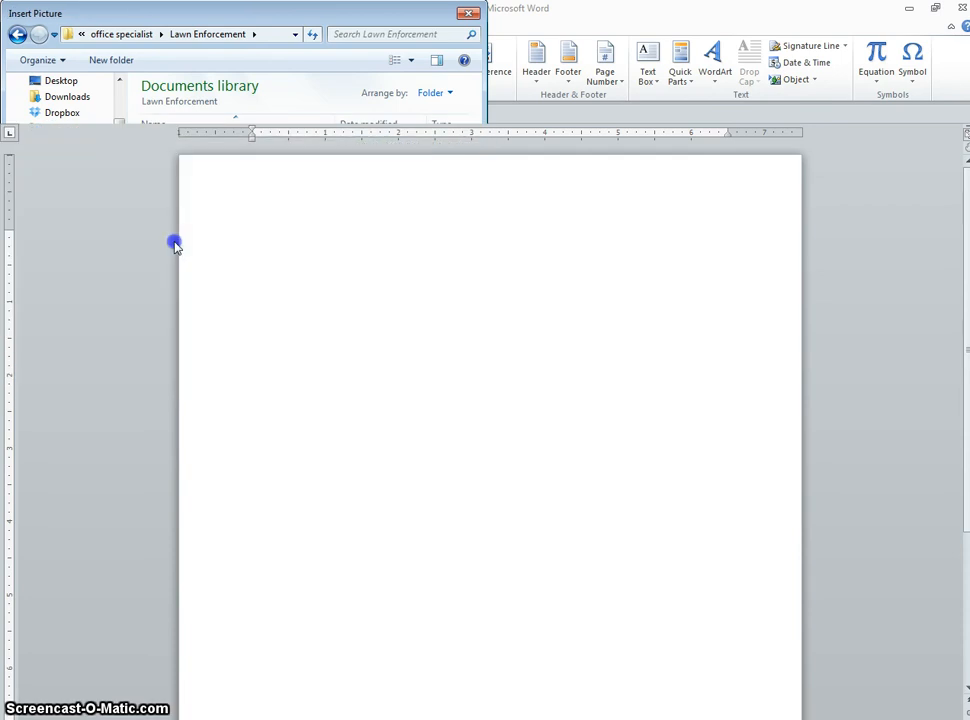
# Set the mower picture's text wrapping to Behind Text and move it to the page's upper-right corner
pyautogui.click(338, 292)
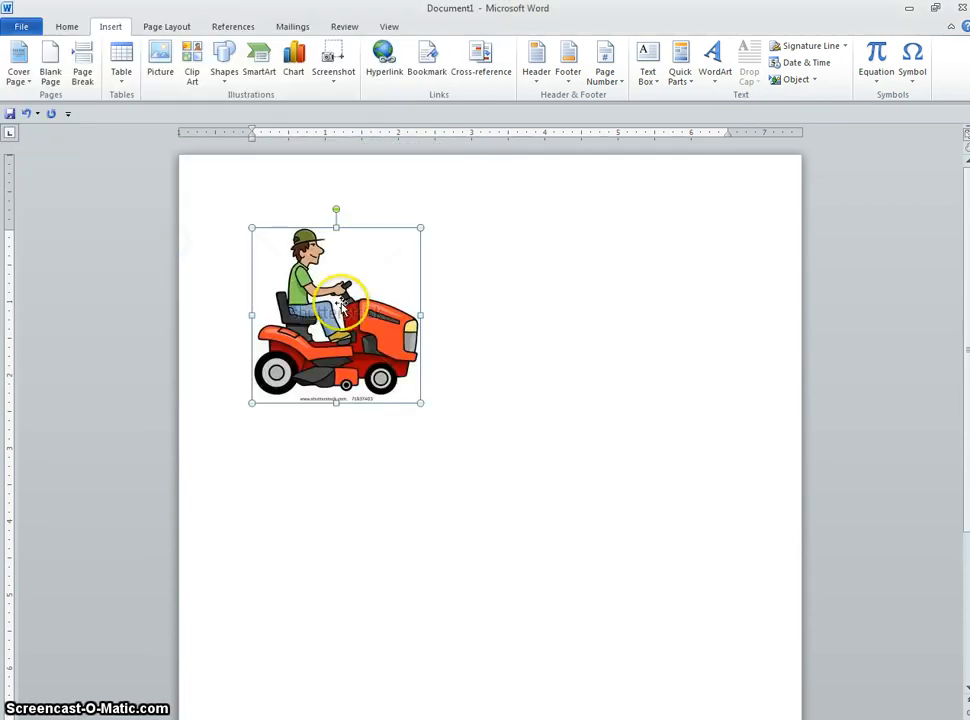
pyautogui.moveTo(338, 298); pyautogui.dragTo(584, 320)
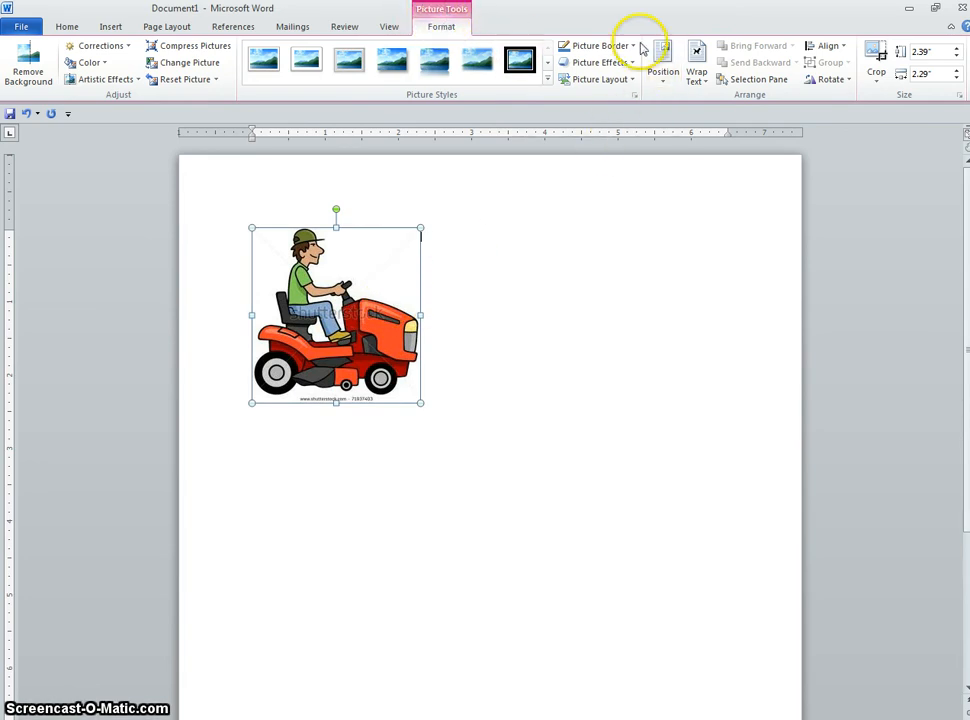
pyautogui.click(697, 55)
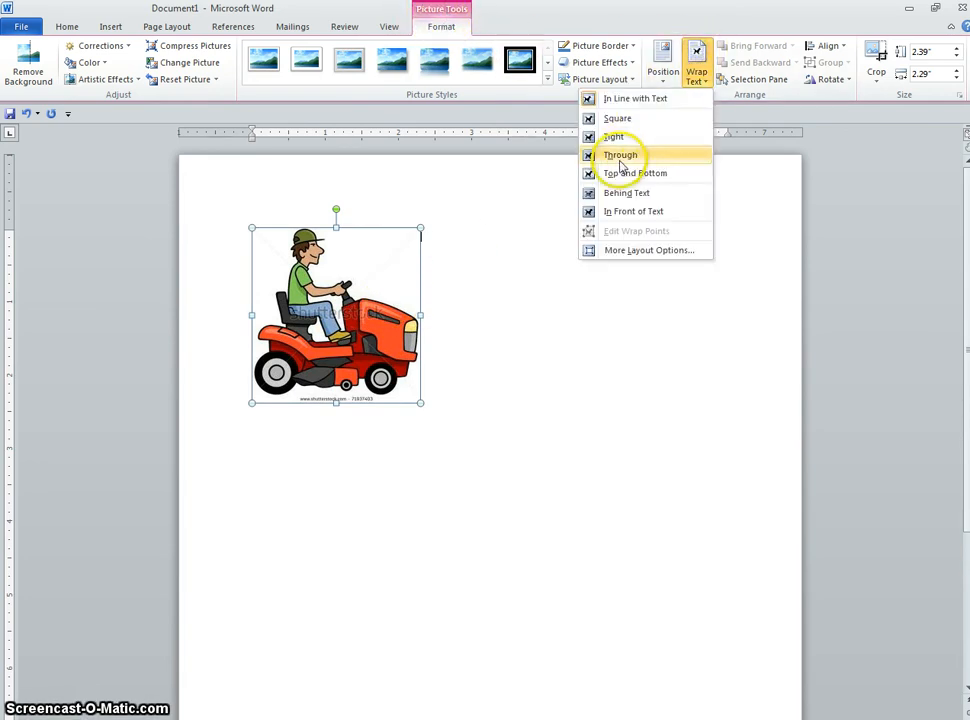
pyautogui.click(613, 193)
pyautogui.moveTo(368, 310); pyautogui.dragTo(702, 265)
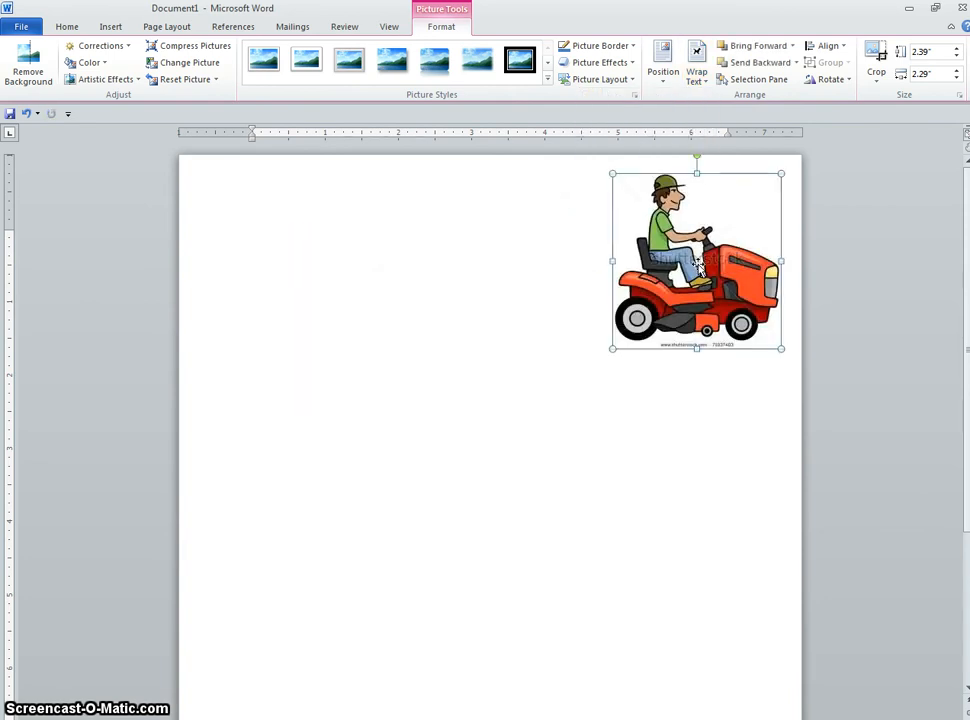
pyautogui.click(621, 320)
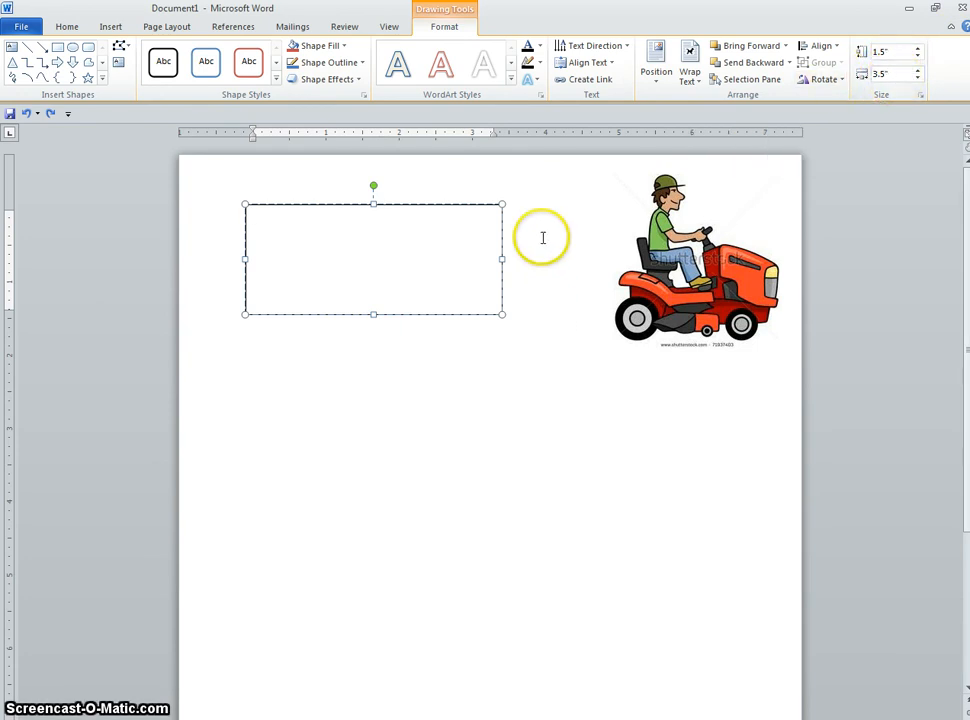
# Give the text box beside the picture a Double compound outline with a width of 2.25 pt
pyautogui.click(350, 63)
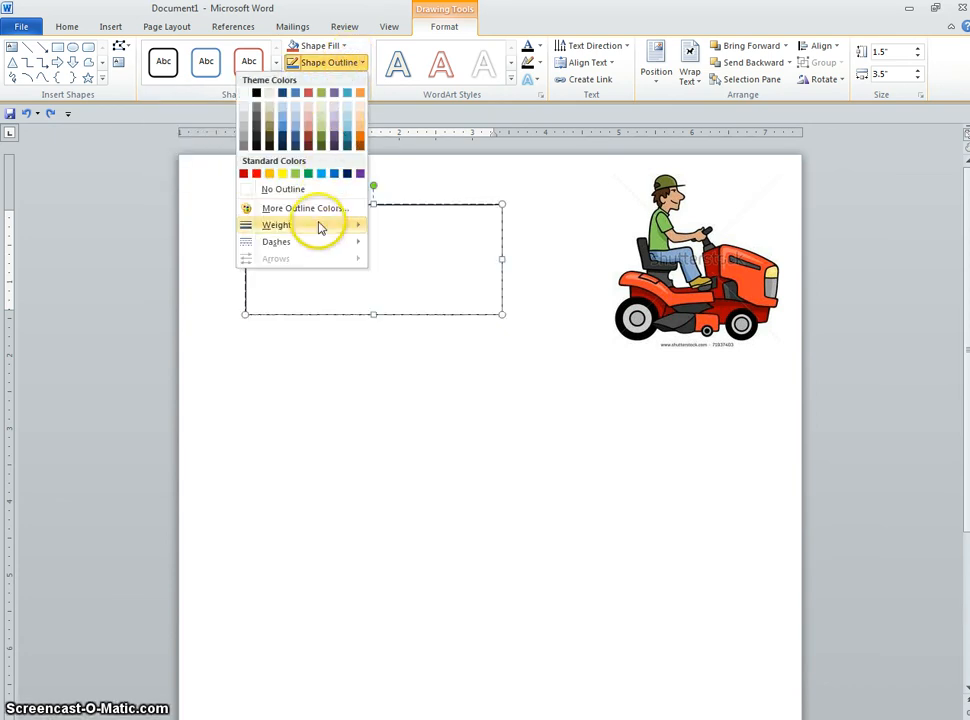
pyautogui.moveTo(311, 250)
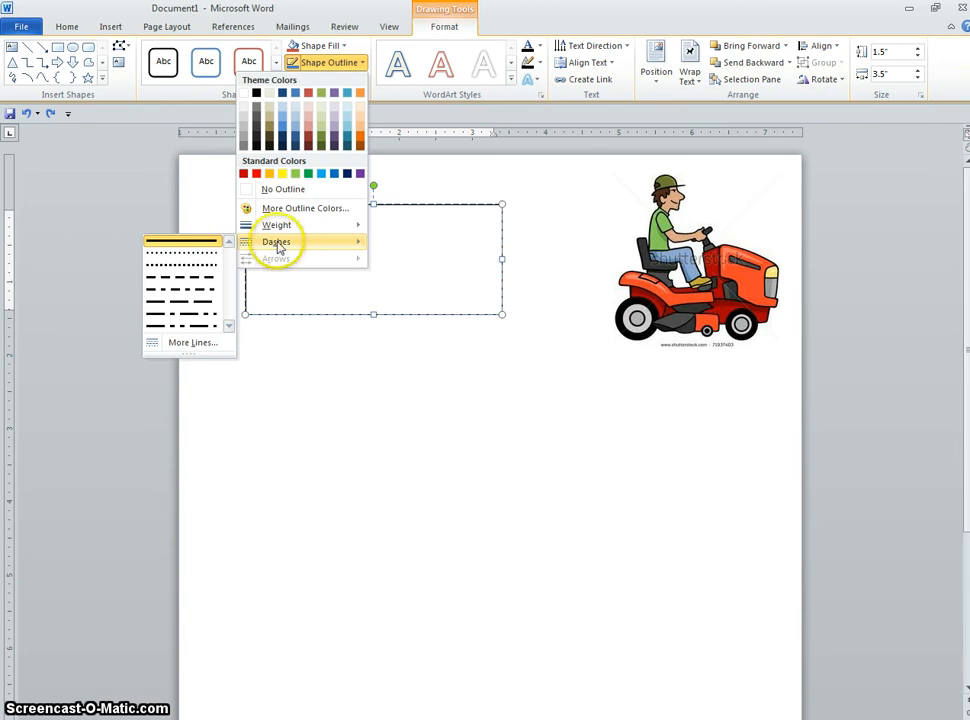
pyautogui.click(209, 346)
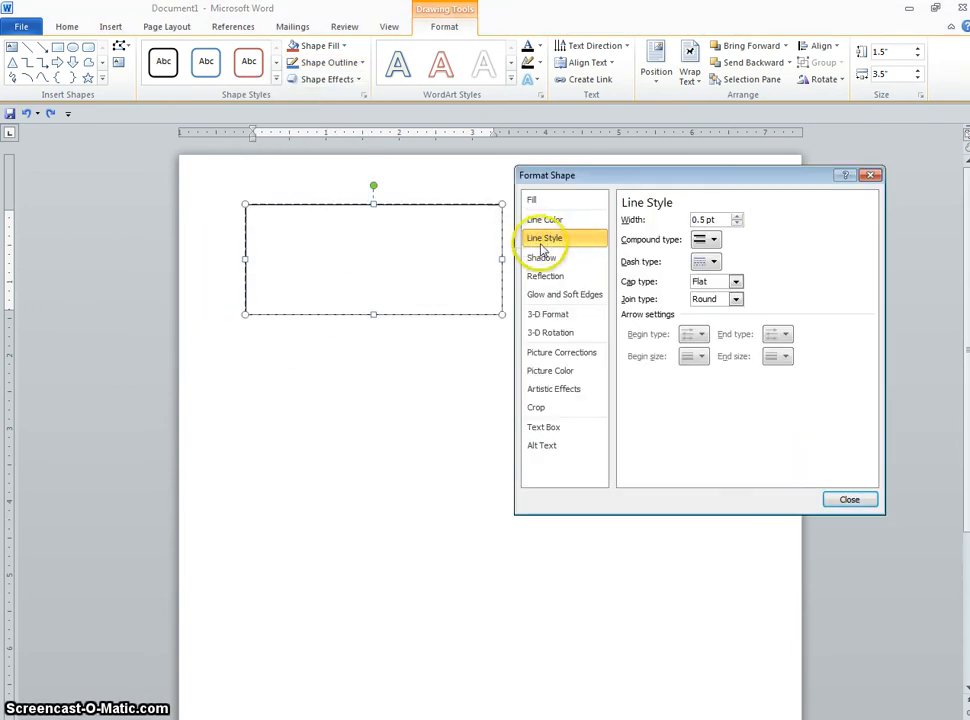
pyautogui.click(703, 246)
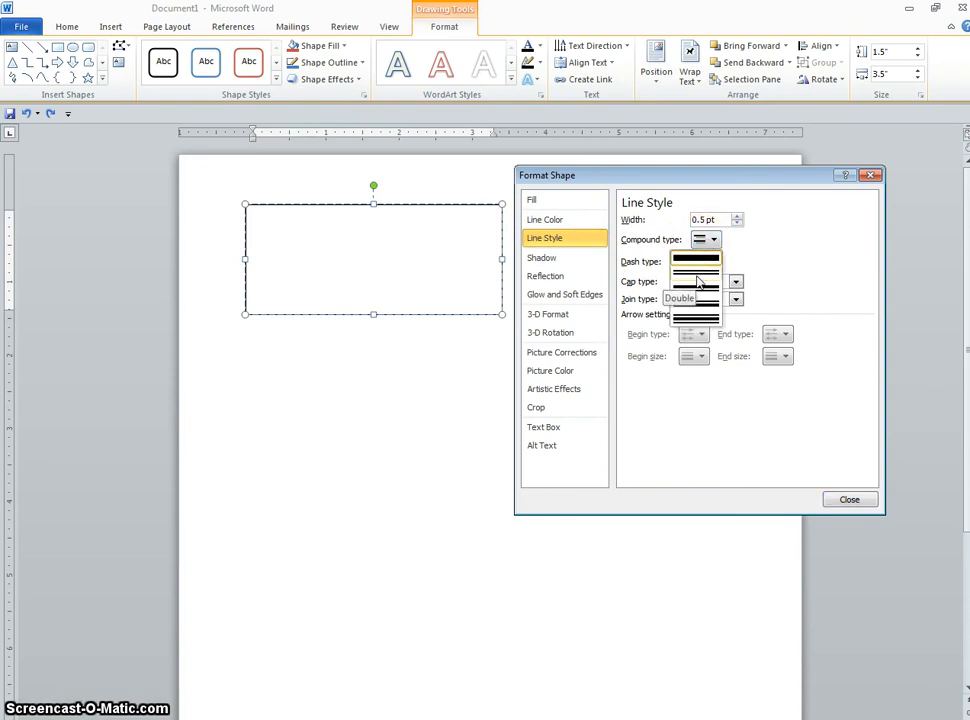
pyautogui.click(699, 283)
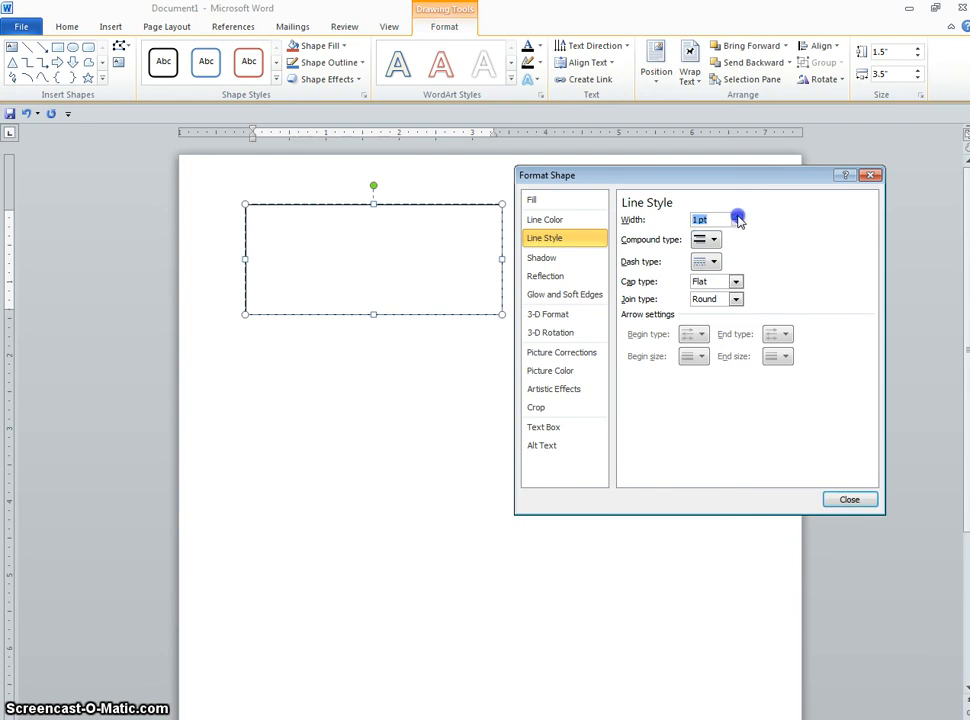
pyautogui.click(737, 216)
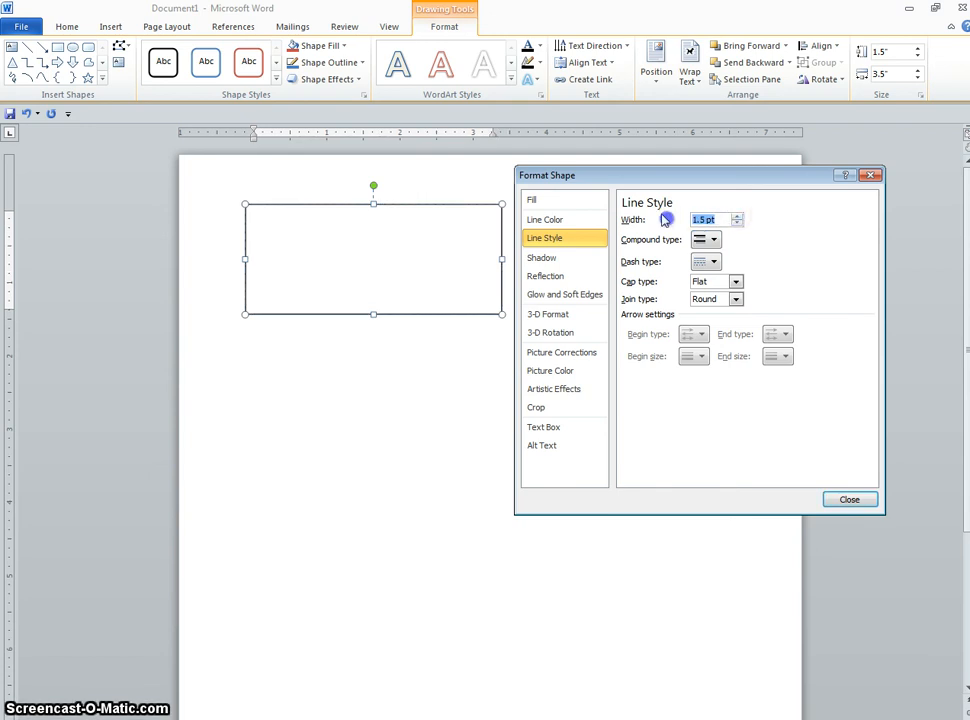
pyautogui.write('2.25')
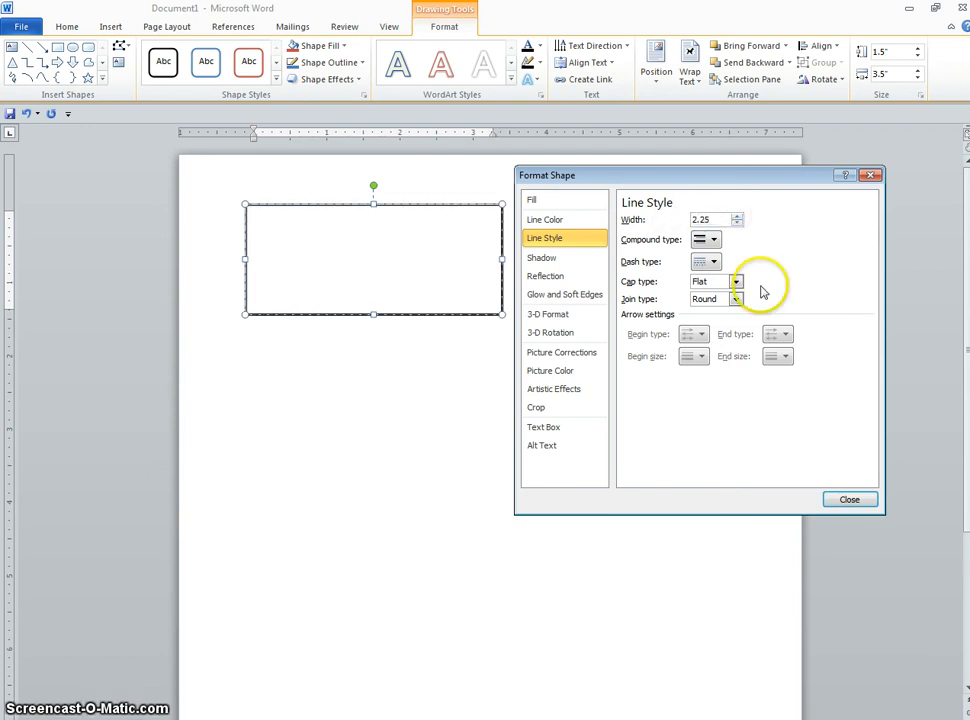
pyautogui.click(855, 500)
pyautogui.click(431, 258)
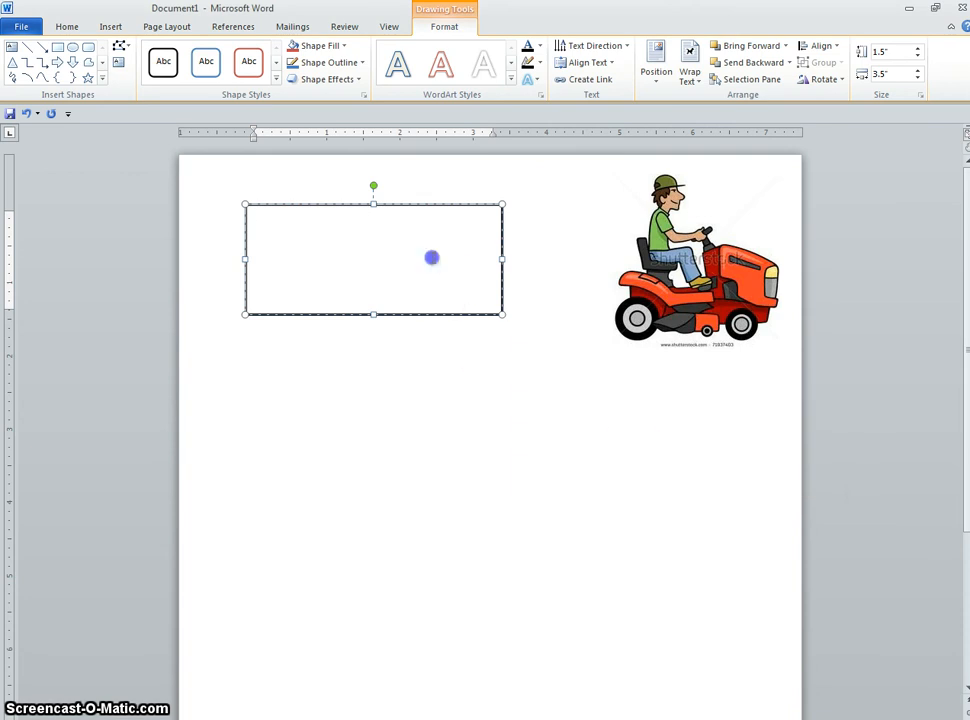
pyautogui.click(394, 400)
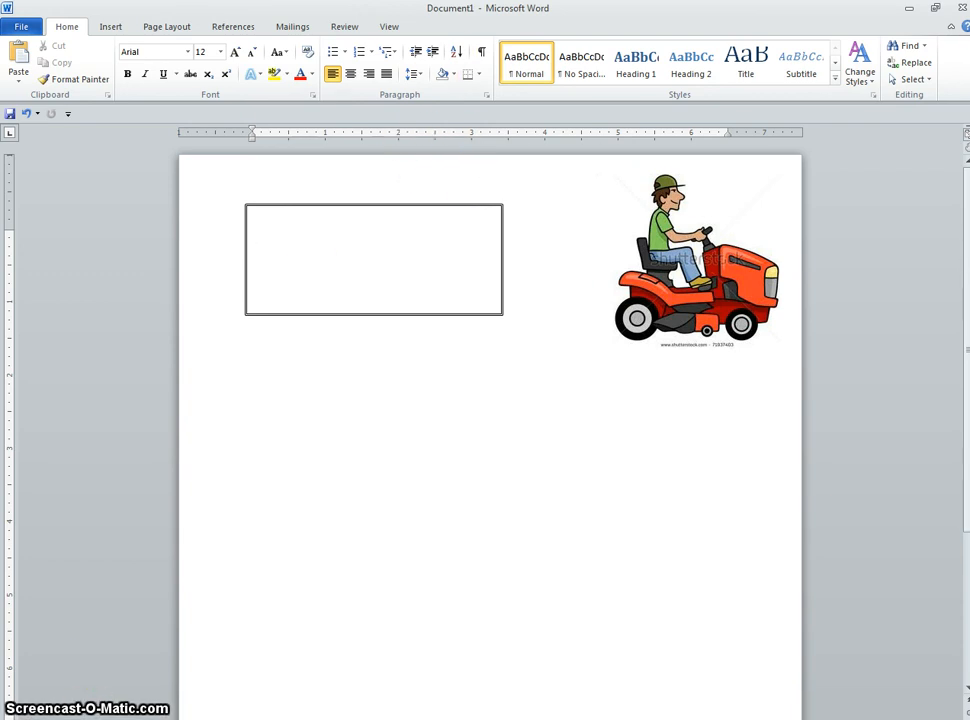
# Remove the space after the paragraphs from the selected company name, phone and fax lines in the text box
pyautogui.hotkey('ctrl', 'z')
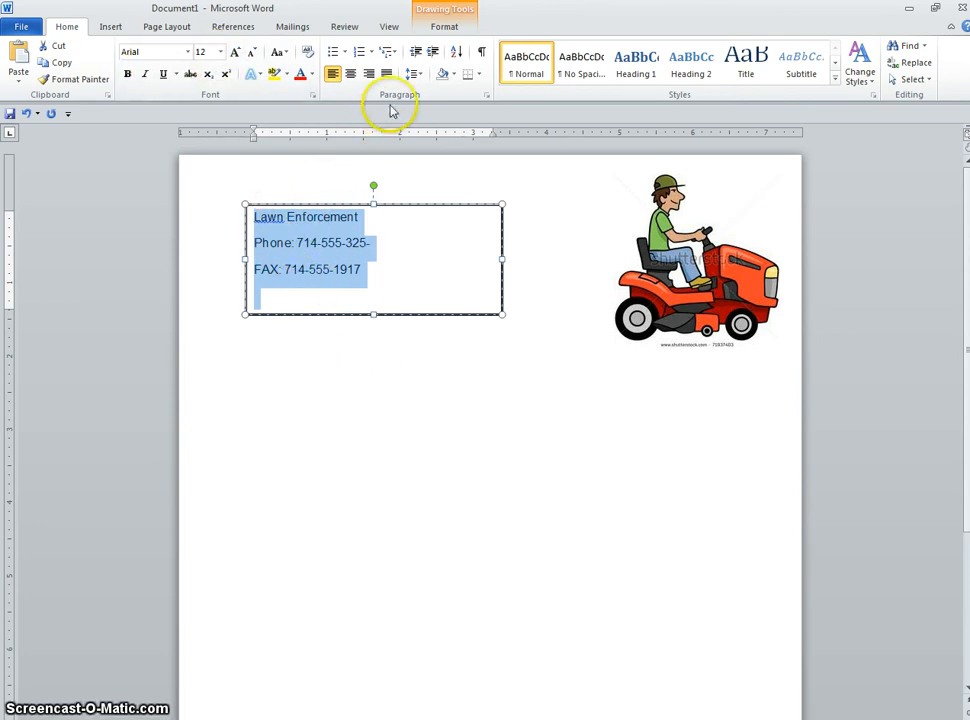
pyautogui.click(412, 78)
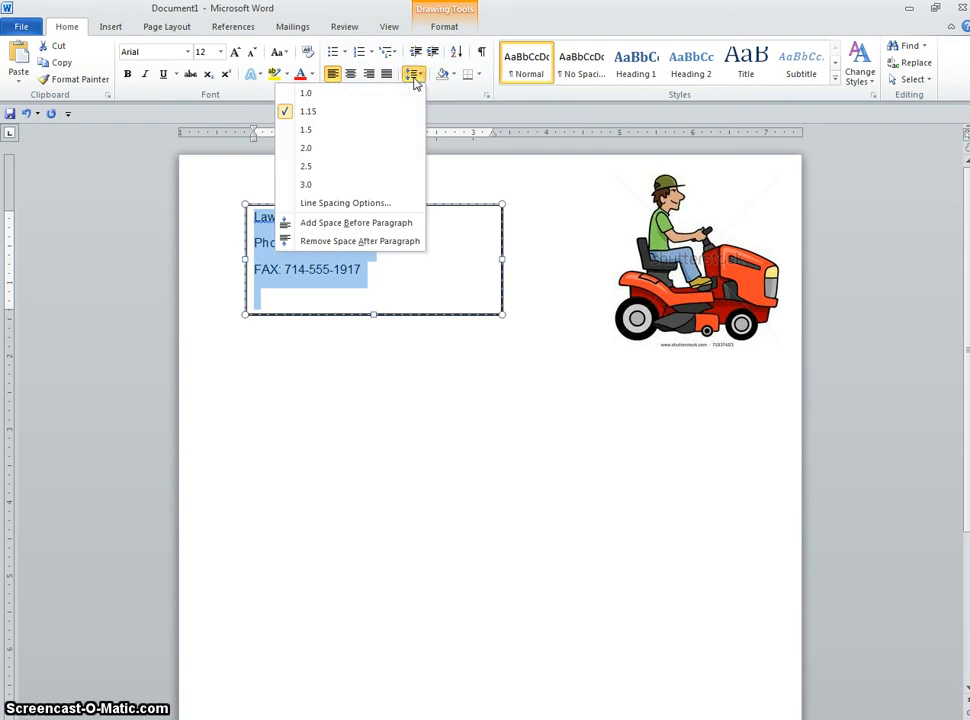
pyautogui.click(369, 246)
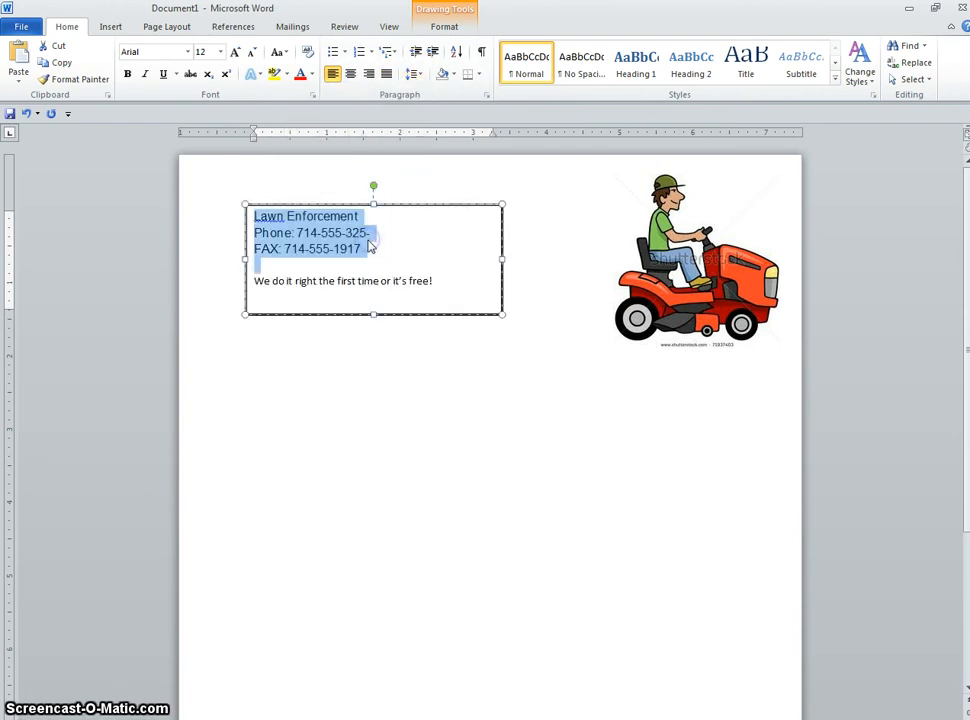
# Center the slogan "We do it right the first time or it's free!" in the company text box
pyautogui.click(318, 281)
pyautogui.moveTo(255, 280); pyautogui.dragTo(431, 288)
pyautogui.click(350, 74)
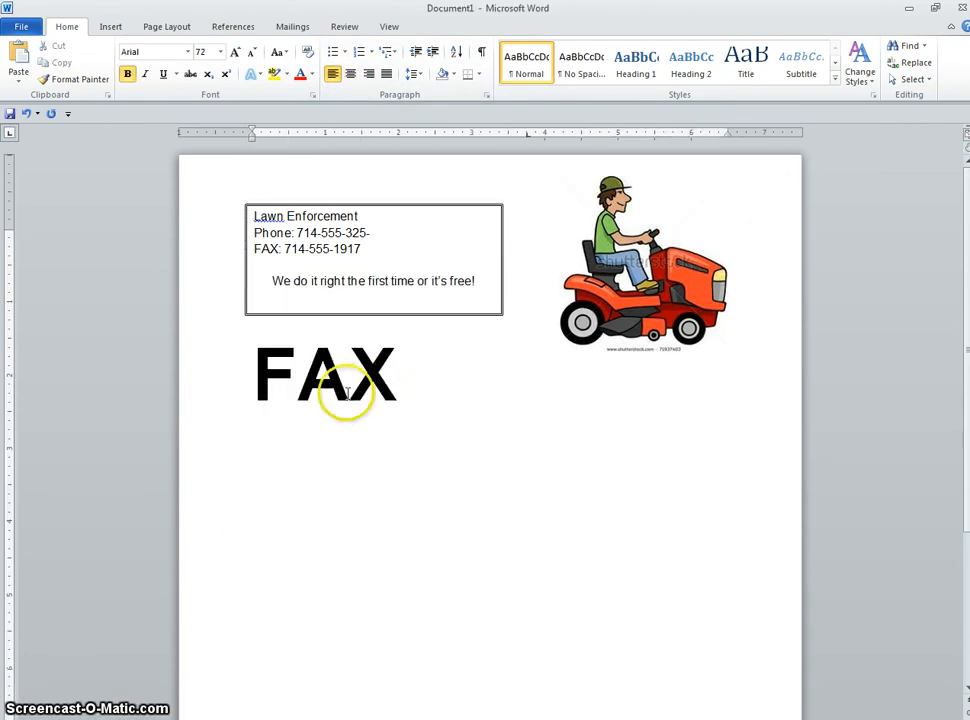
# Start a new 12 pt line below the FAX heading and insert a table with four columns and four rows
pyautogui.click(219, 58)
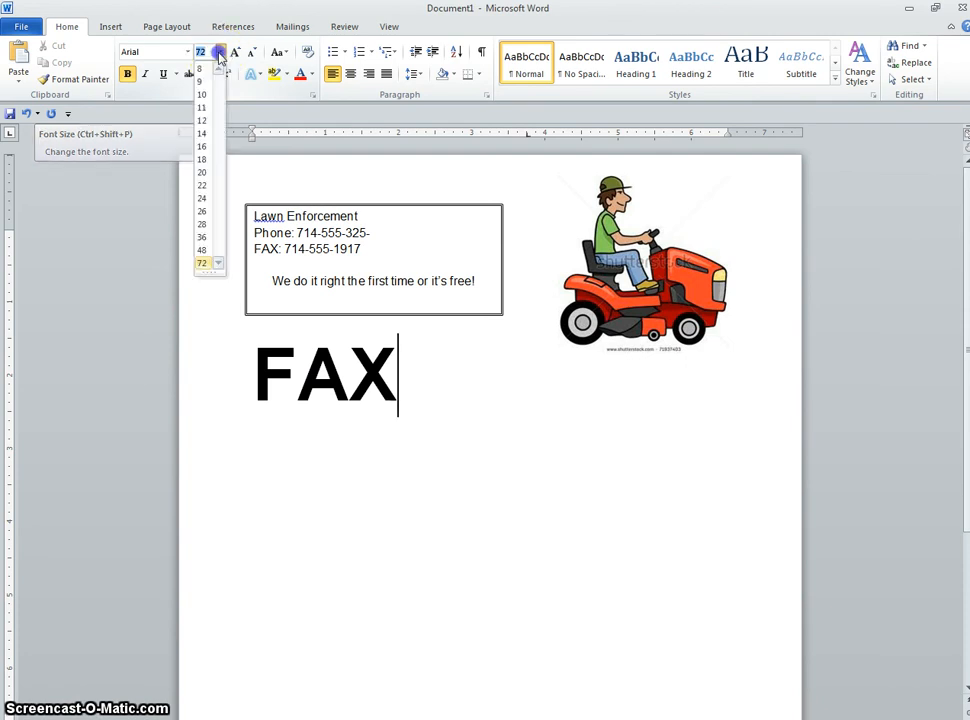
pyautogui.click(203, 121)
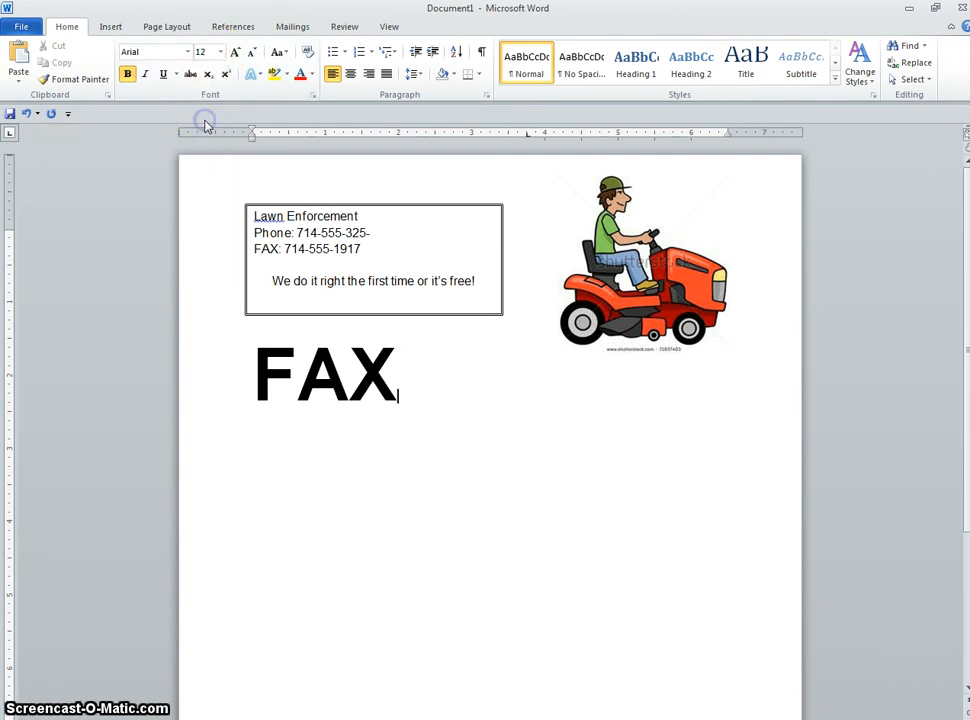
pyautogui.press('Return')
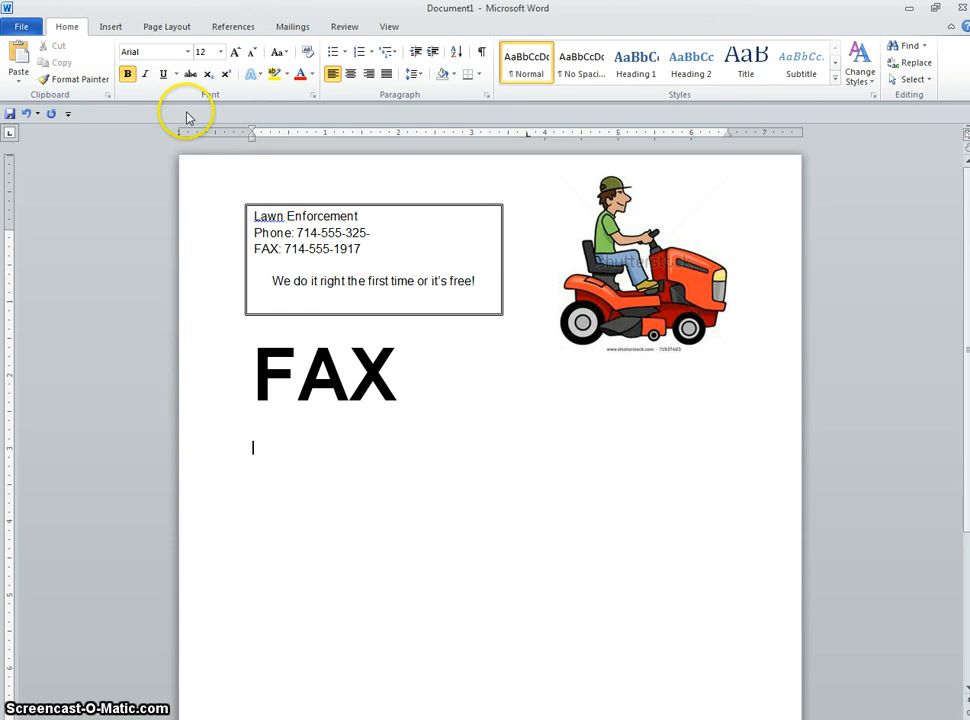
pyautogui.click(111, 27)
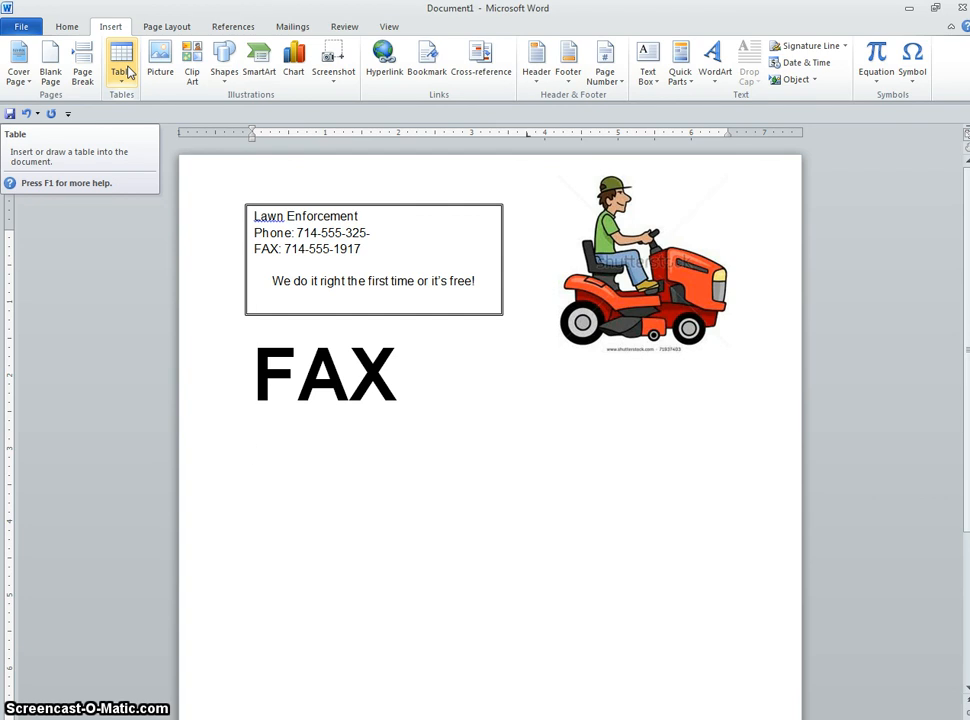
pyautogui.click(122, 66)
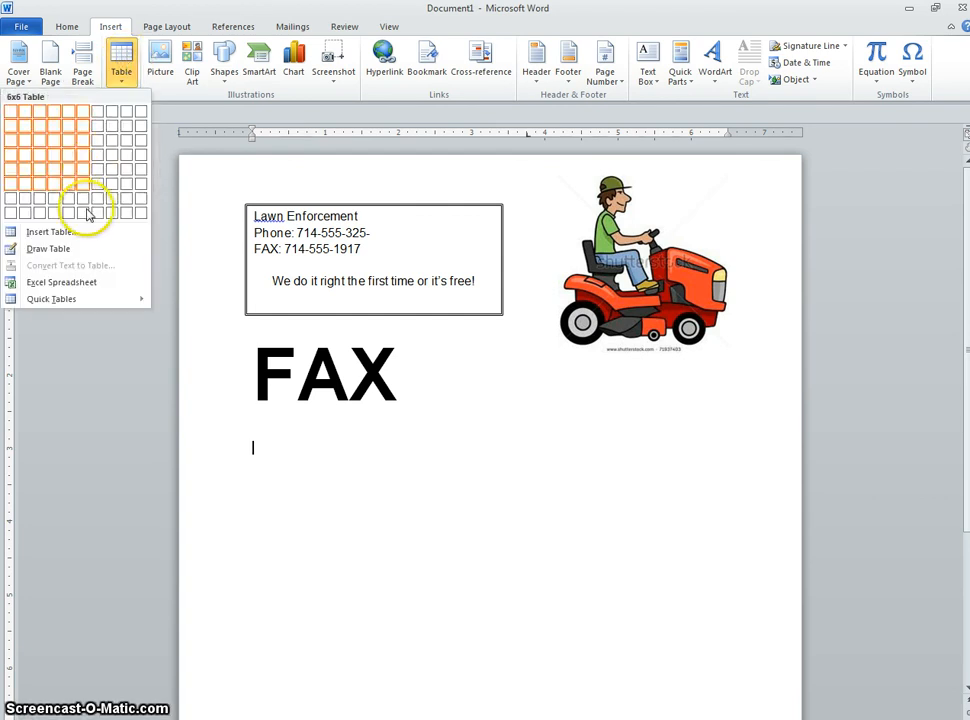
pyautogui.click(76, 234)
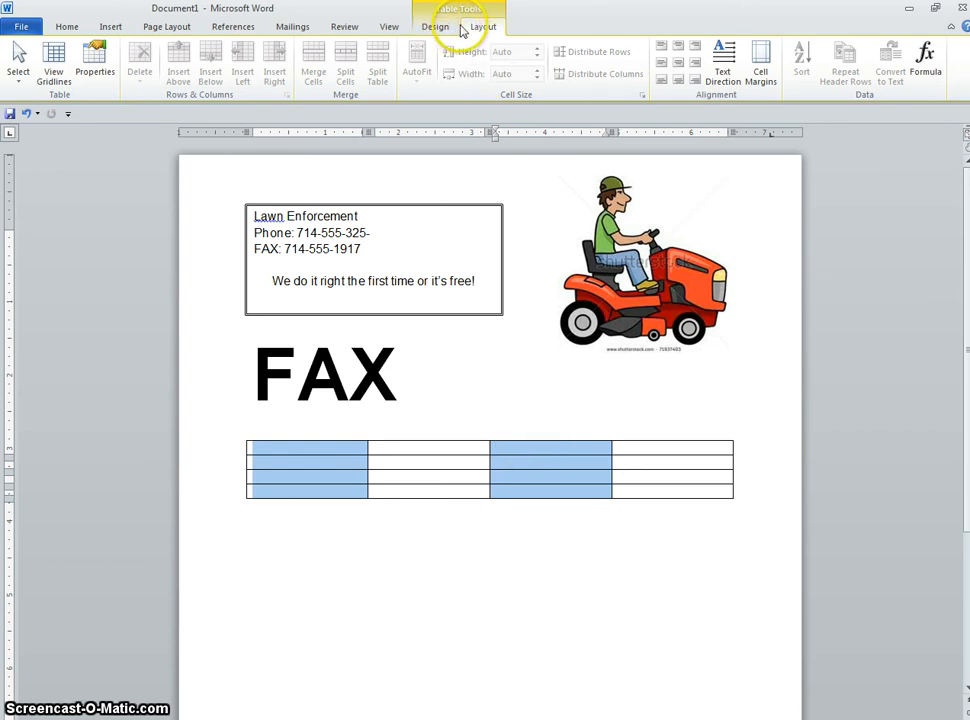
# Set the width of the table's first and third columns to 0.75"
pyautogui.click(314, 439)
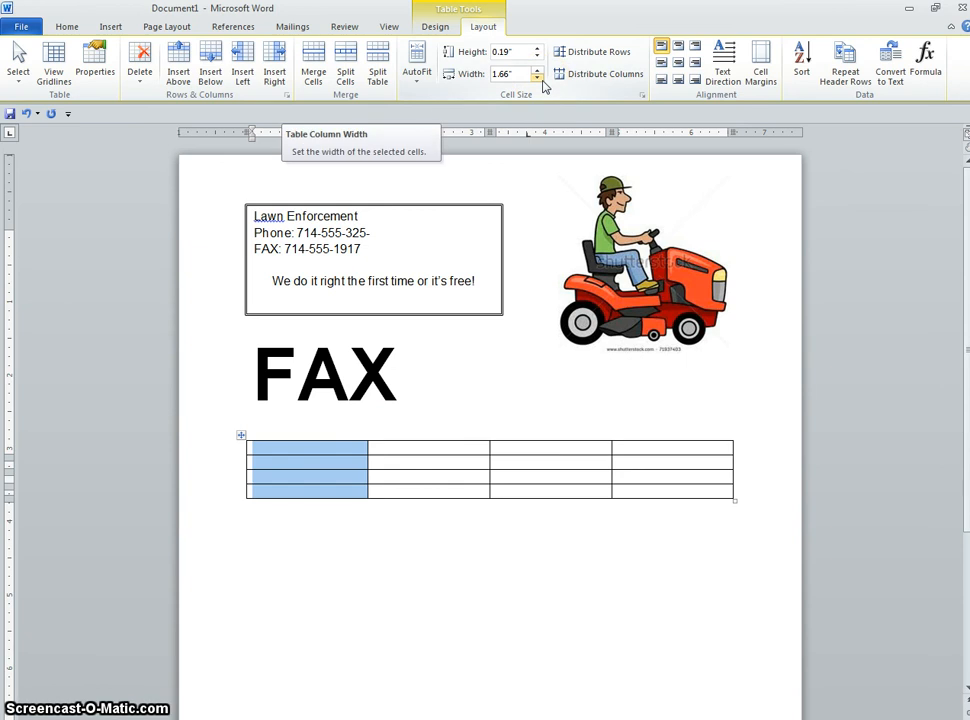
pyautogui.click(461, 72)
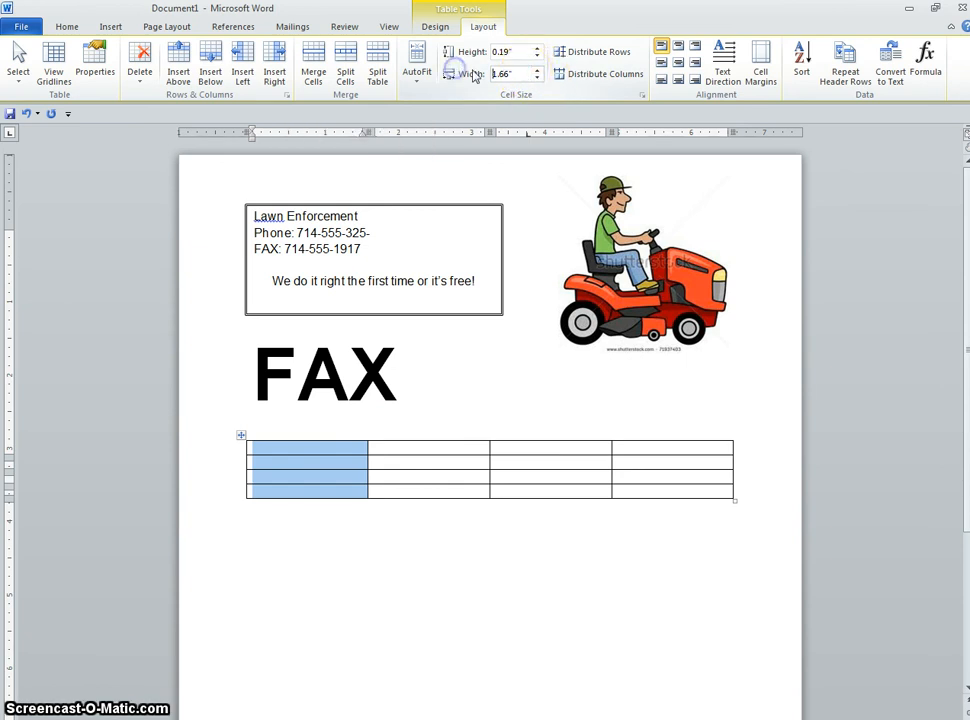
pyautogui.moveTo(510, 74); pyautogui.dragTo(504, 74)
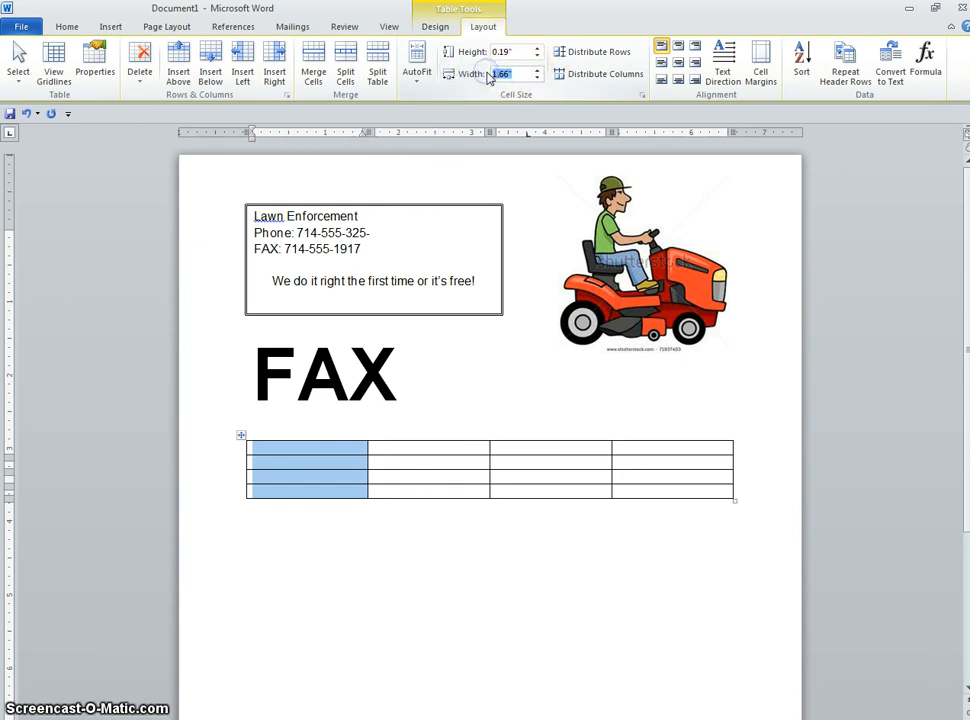
pyautogui.write('75')
pyautogui.press('Return')
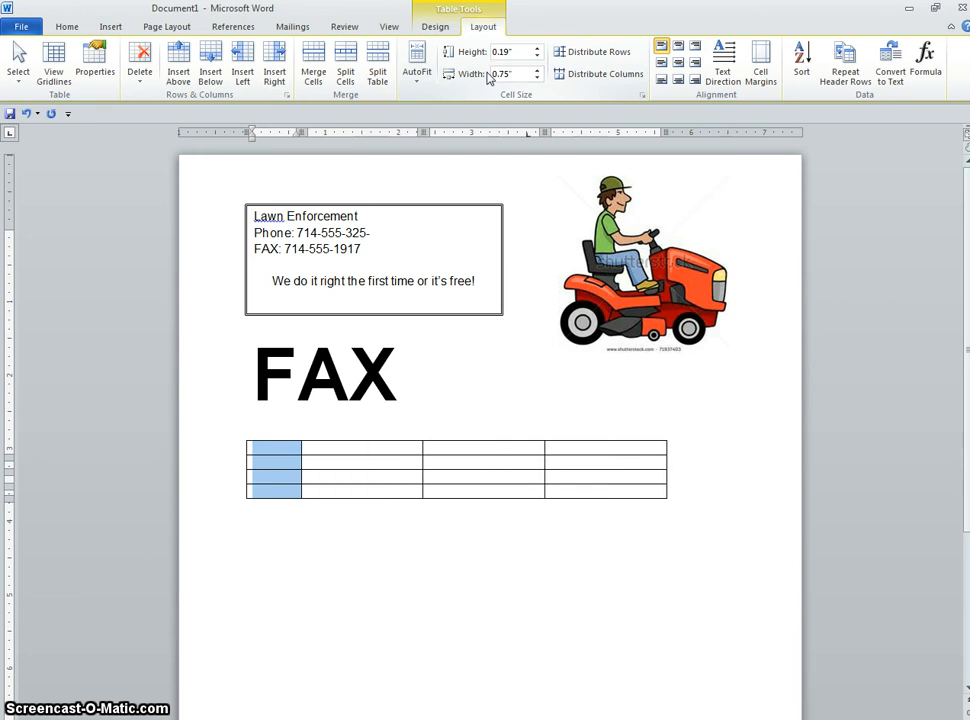
pyautogui.click(468, 441)
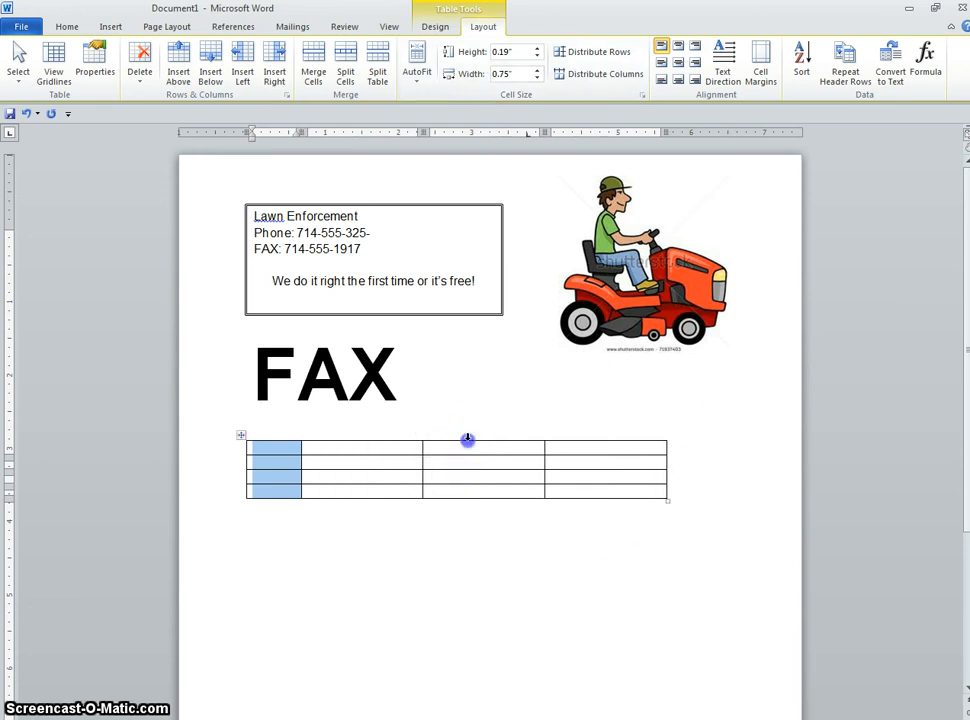
pyautogui.moveTo(528, 75)
pyautogui.mouseDown()
pyautogui.moveTo(458, 64)
pyautogui.moveTo(528, 80)
pyautogui.mouseUp()
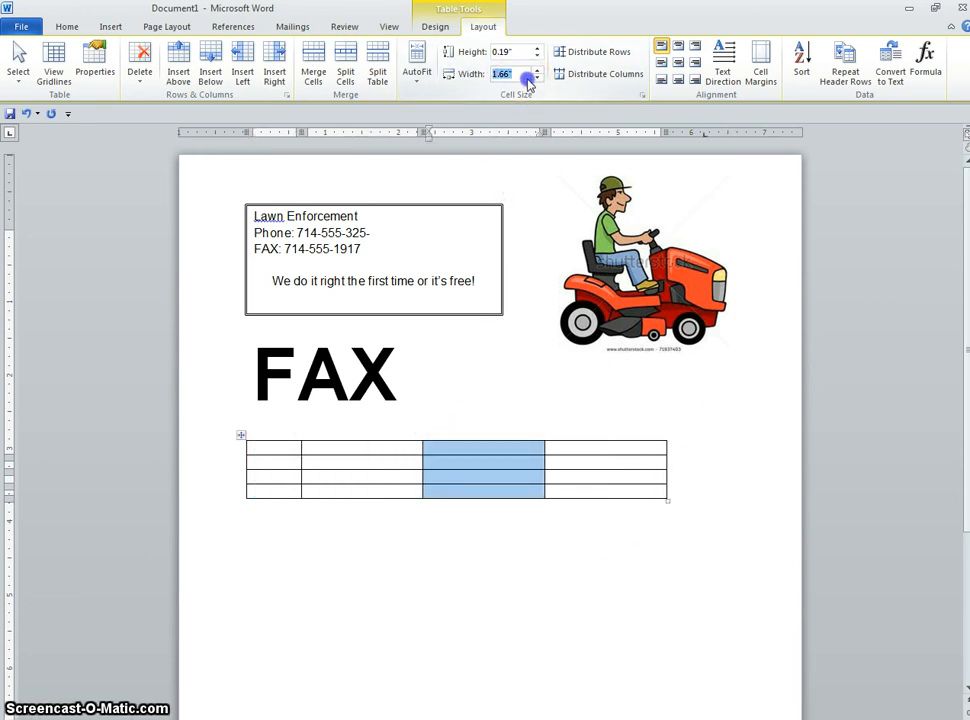
pyautogui.write('.75')
pyautogui.press('Return')
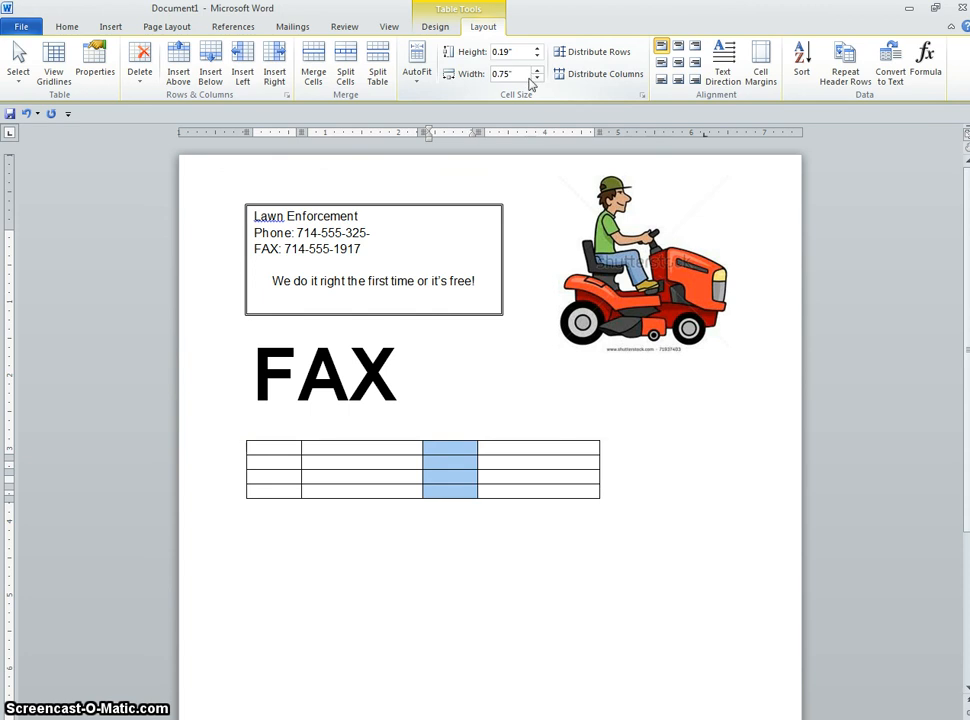
# Set the width of the table's second and fourth columns to 2.5"
pyautogui.click(351, 438)
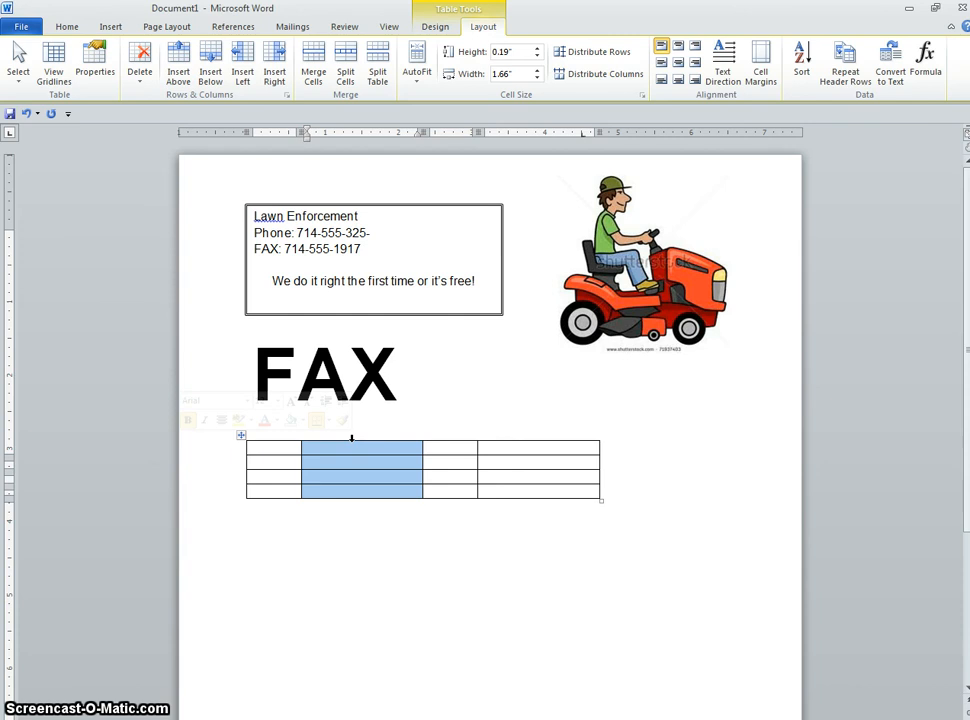
pyautogui.click(520, 80)
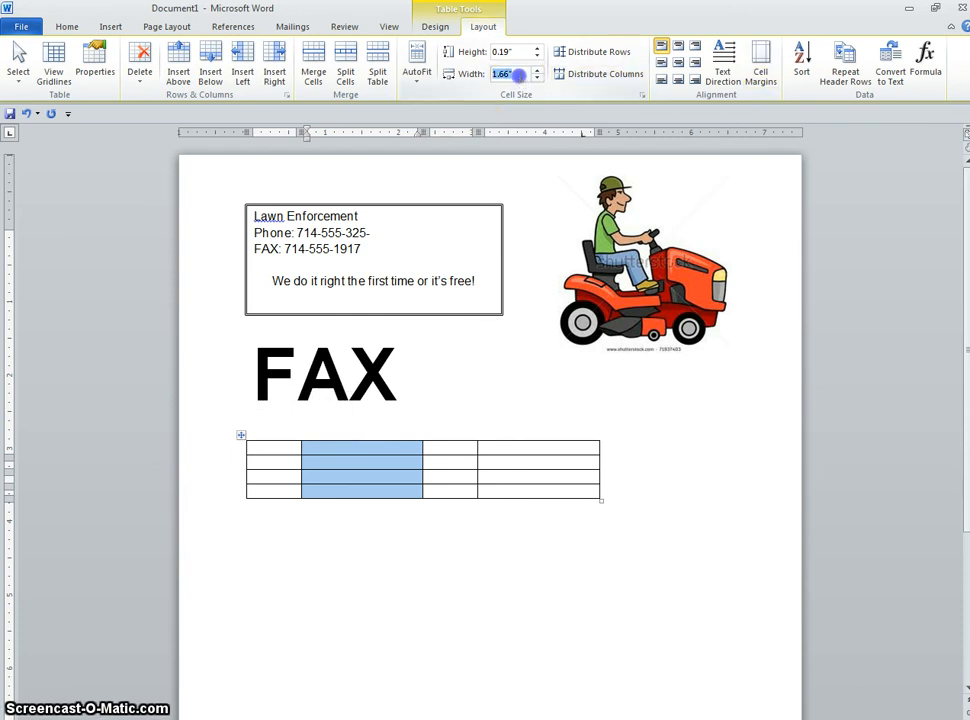
pyautogui.write('2.5')
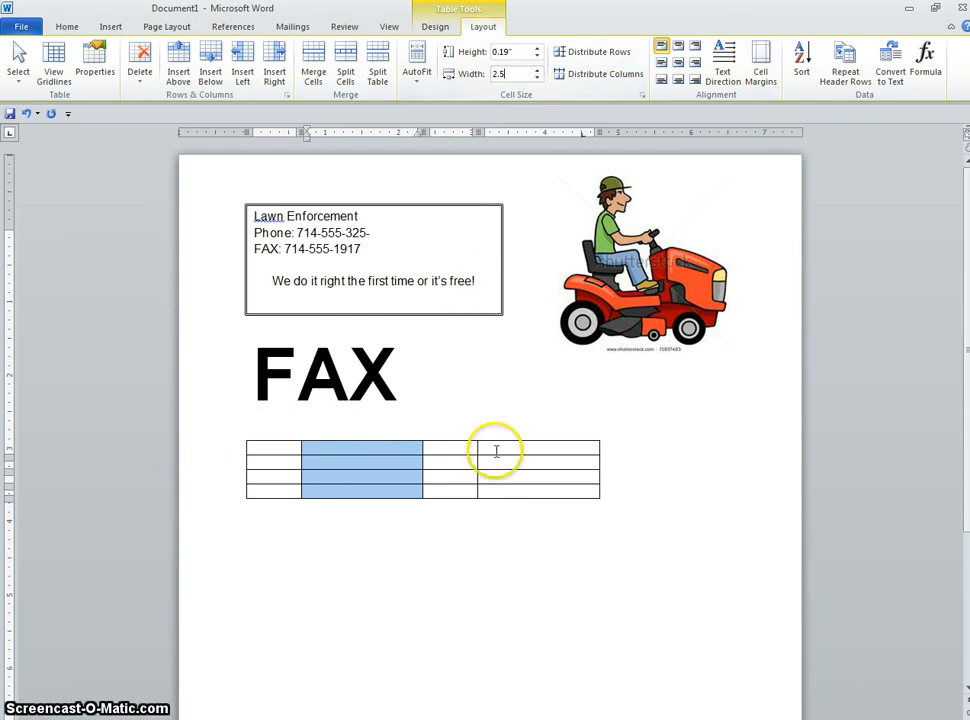
pyautogui.click(535, 437)
pyautogui.click(592, 441)
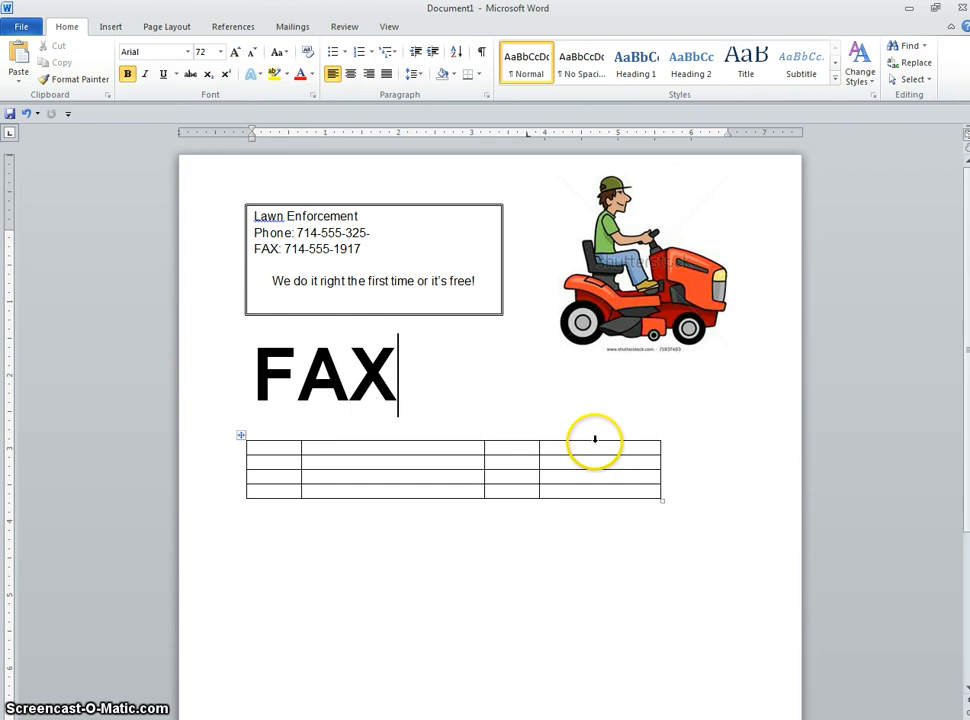
pyautogui.click(505, 73)
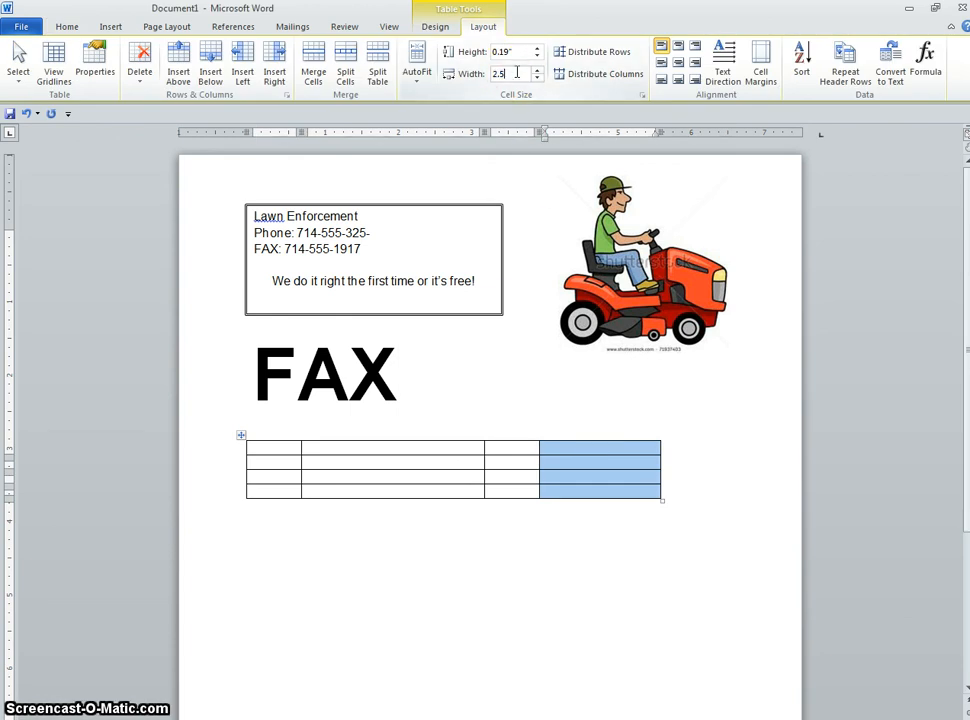
pyautogui.press('Return')
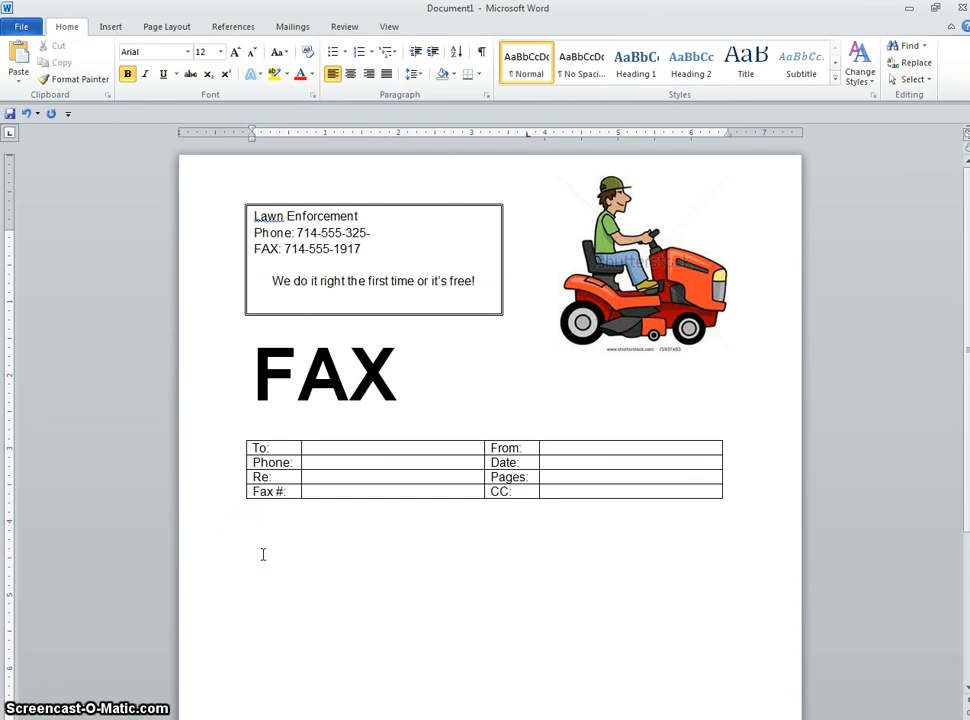
# Add a line of options below the table, Urgent, For Review, Please Comment and Please Reply, each preceded by a circle symbol
pyautogui.click(110, 27)
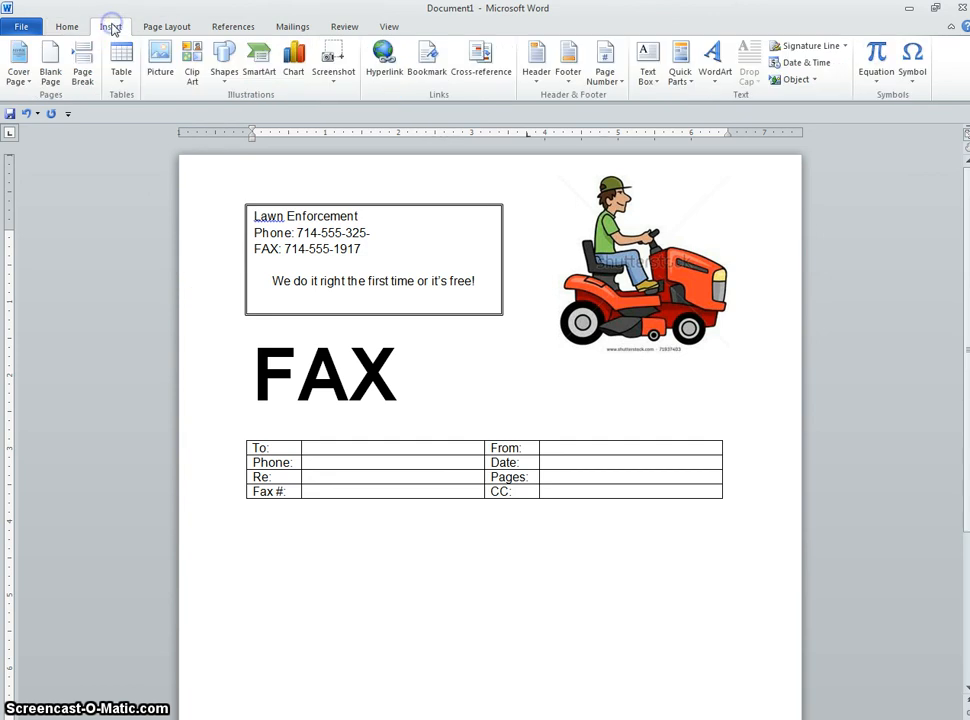
pyautogui.click(914, 62)
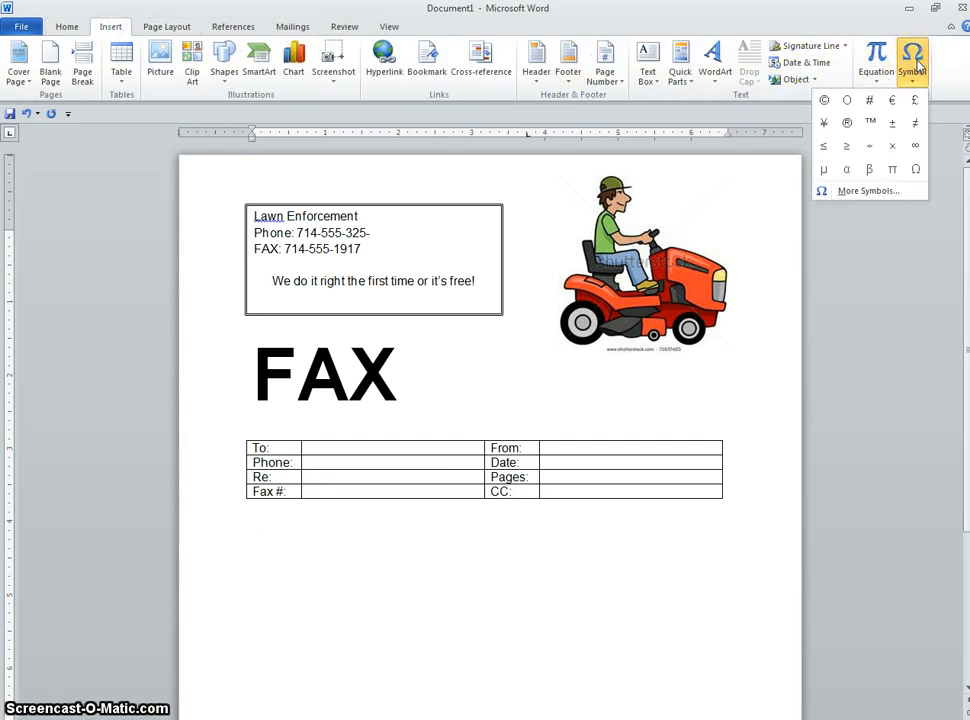
pyautogui.click(866, 191)
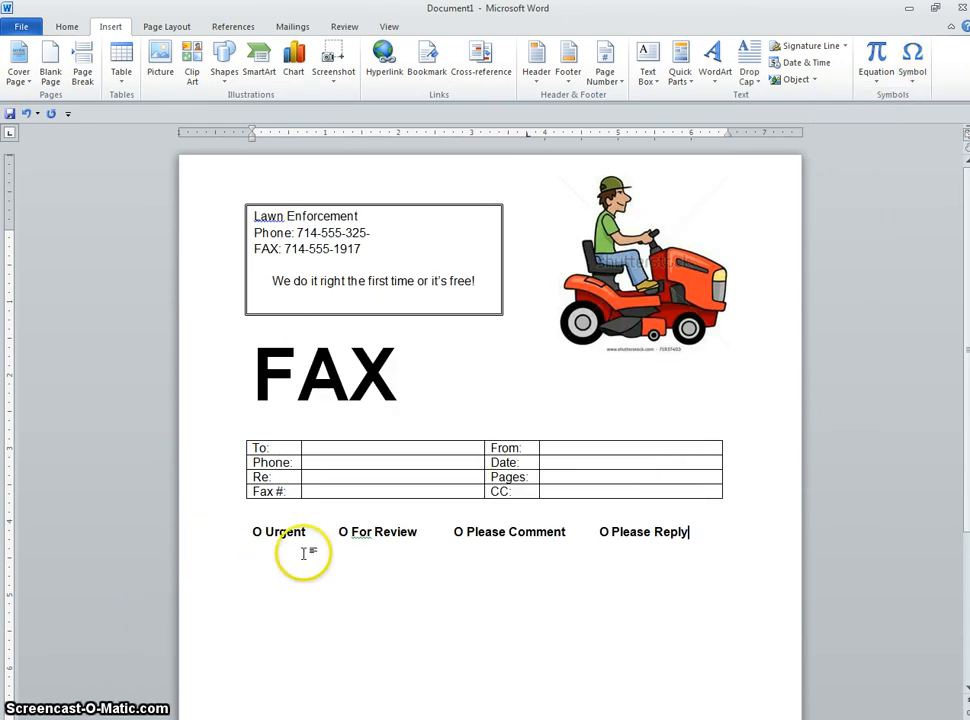
# Draw a straight horizontal line below the Urgent and Please Reply options, spanning nearly the full page width
pyautogui.click(223, 58)
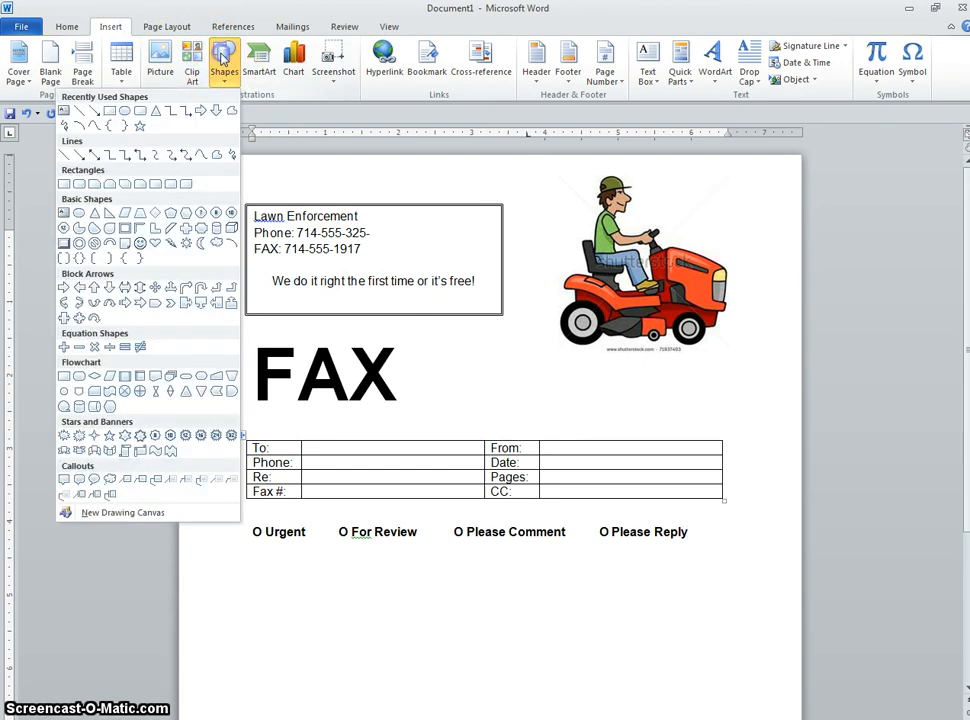
pyautogui.click(79, 111)
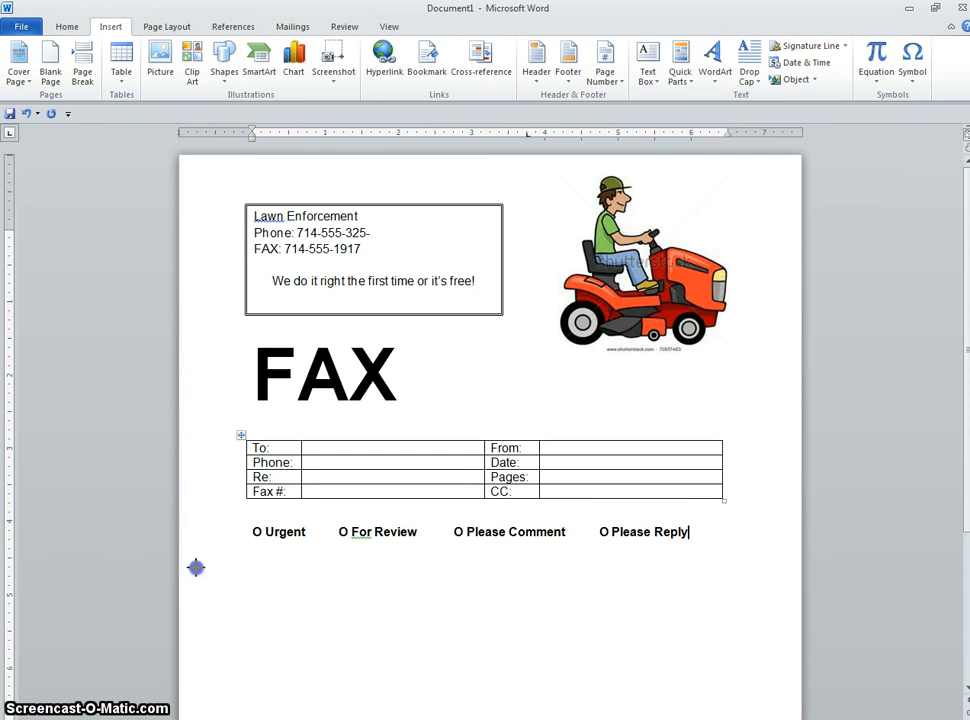
pyautogui.moveTo(195, 567); pyautogui.dragTo(756, 567)
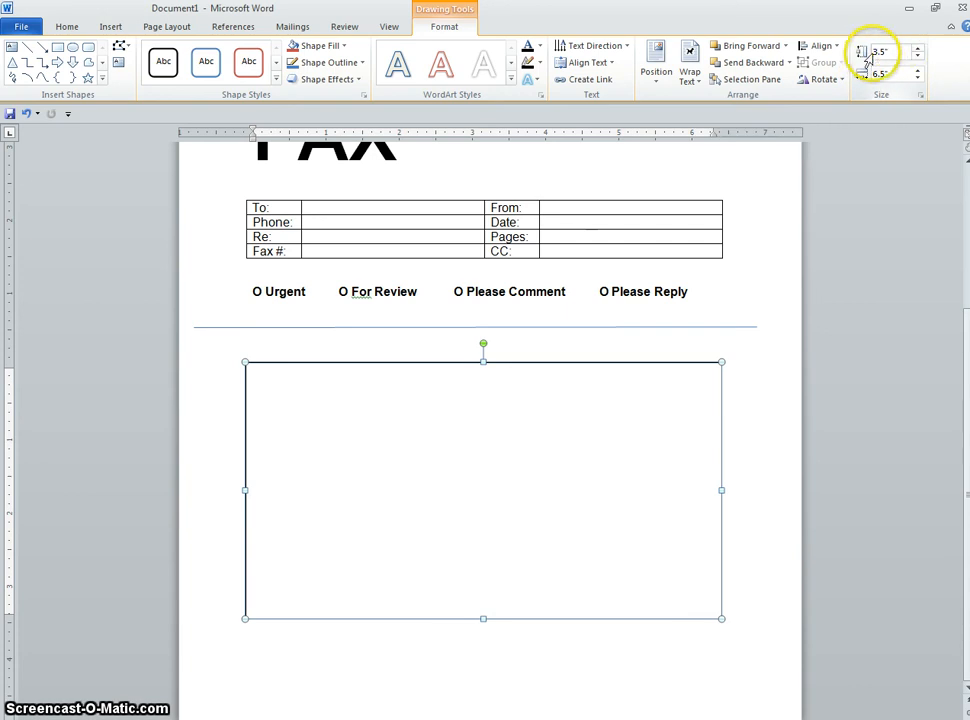
# Fill the large text box below the horizontal line with light gray and give it a dashed outline
pyautogui.click(342, 47)
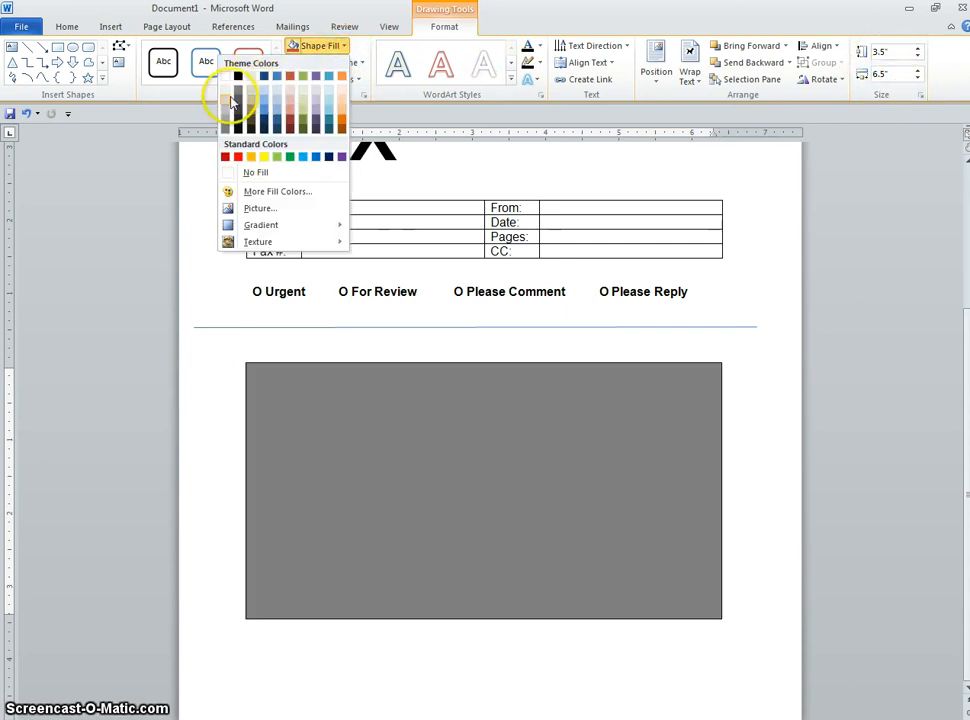
pyautogui.click(226, 105)
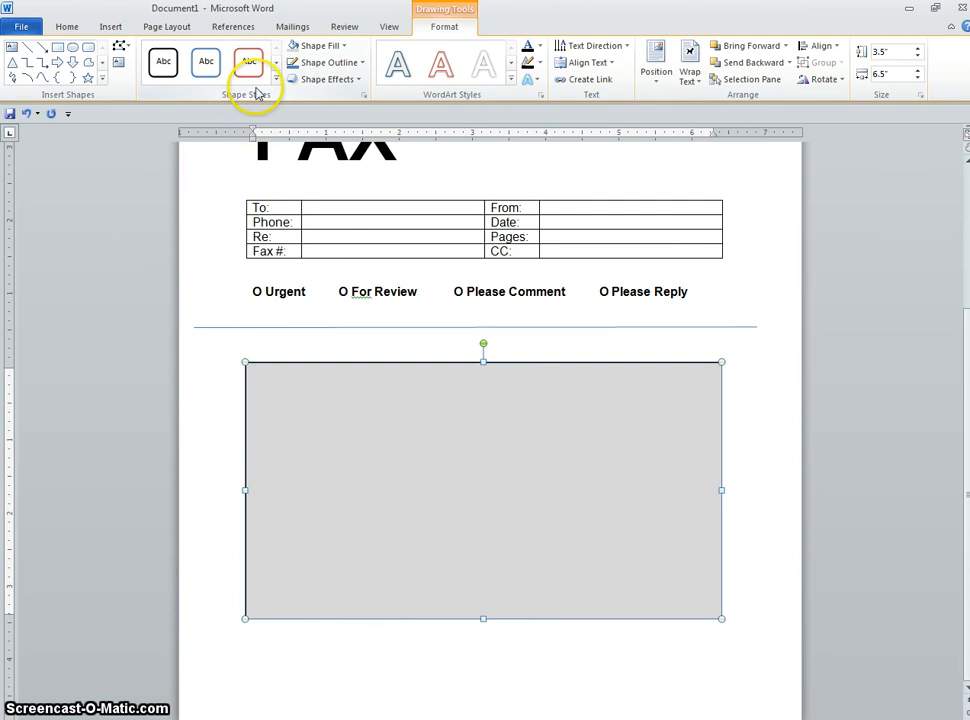
pyautogui.click(318, 64)
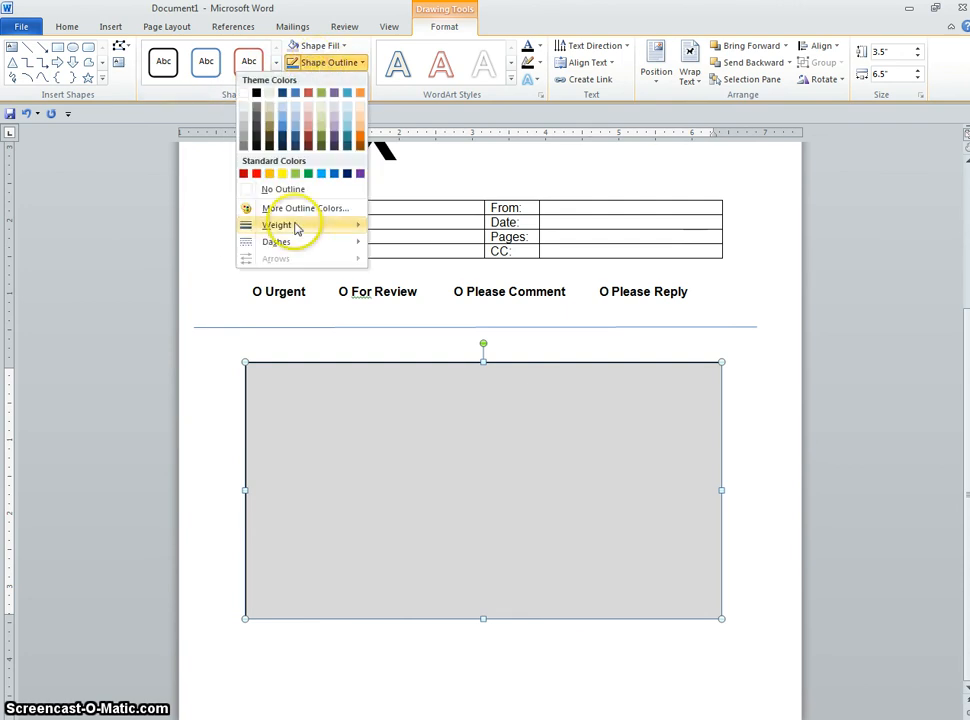
pyautogui.moveTo(297, 226)
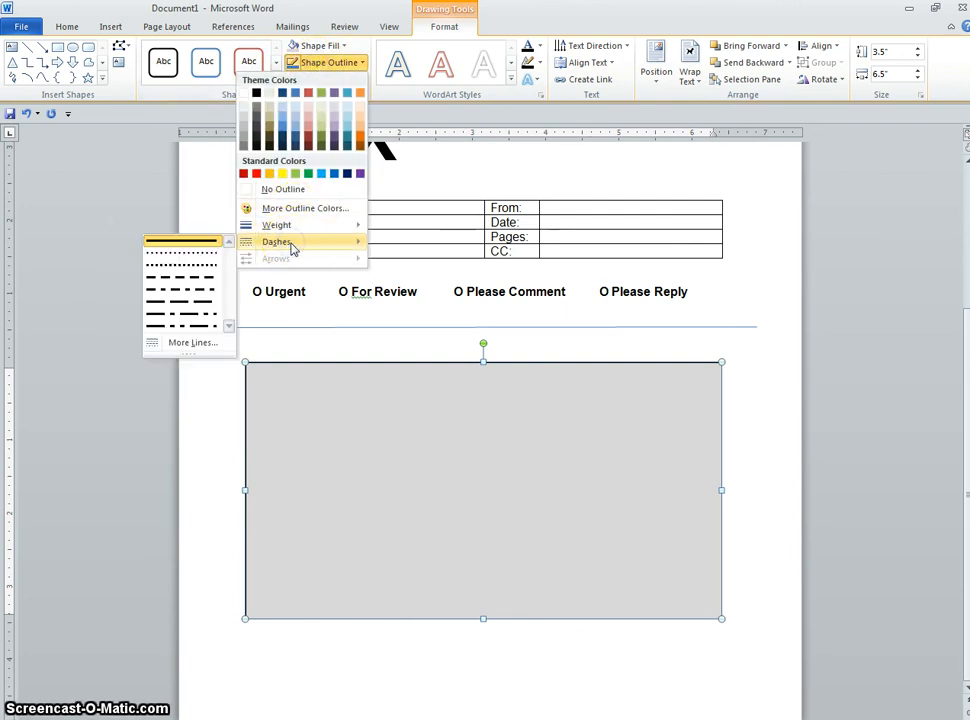
pyautogui.click(205, 276)
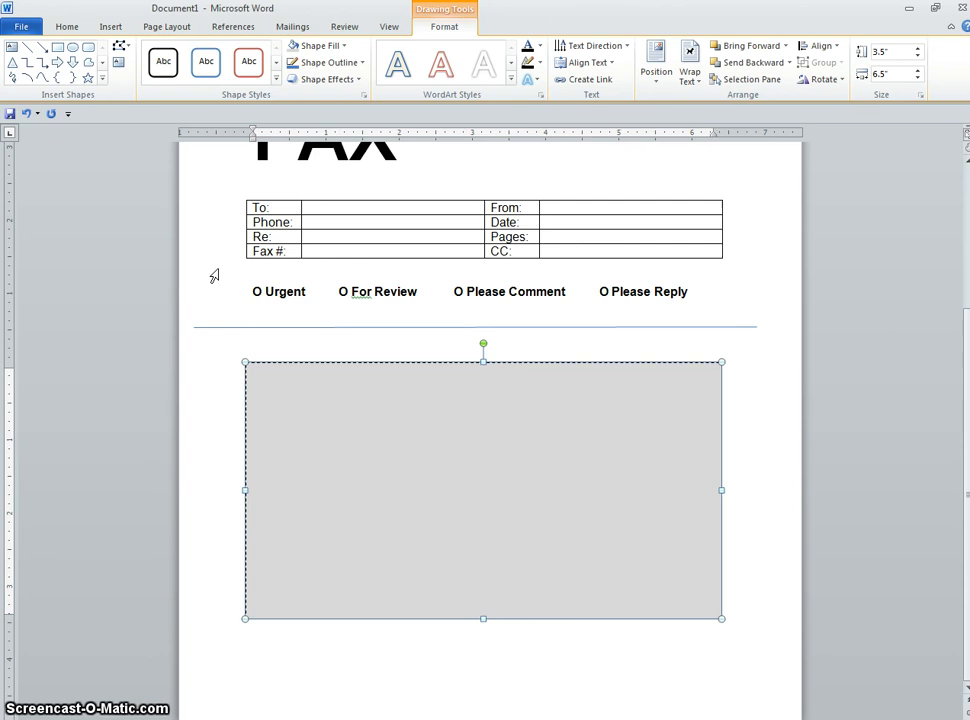
# Enter the heading "Comments" in the gray text box and make it bold
pyautogui.click(300, 388)
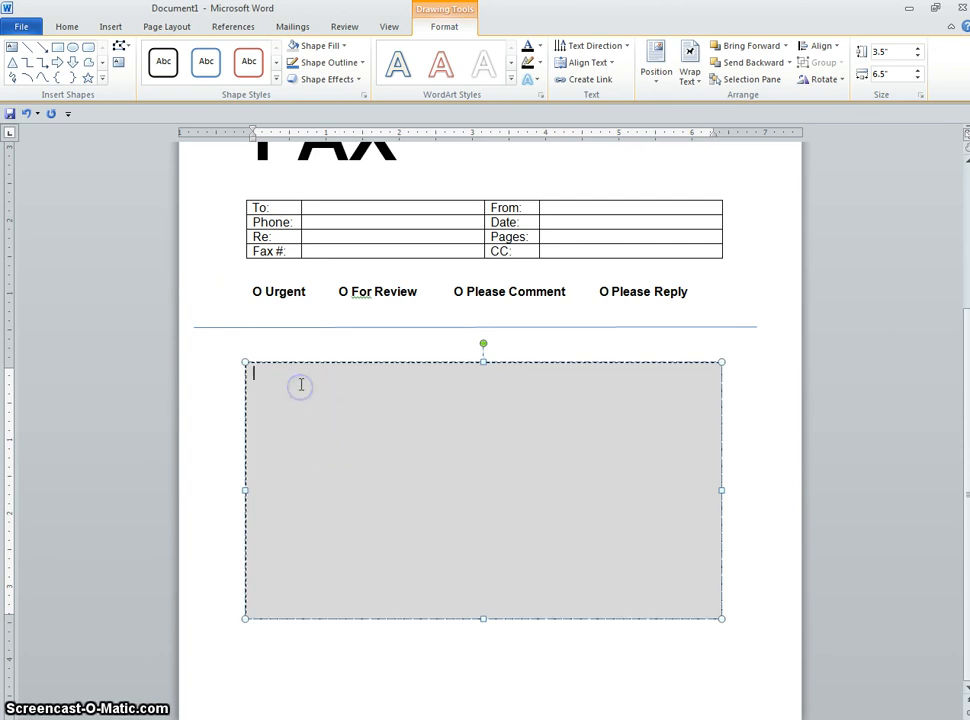
pyautogui.write('Comments')
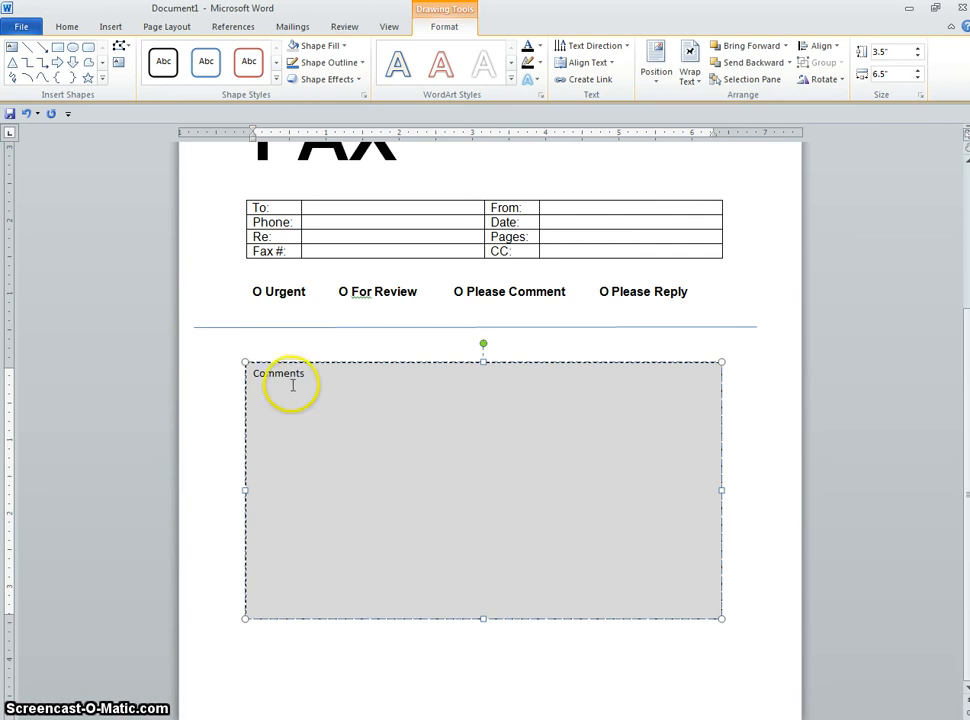
pyautogui.moveTo(310, 373); pyautogui.dragTo(245, 366)
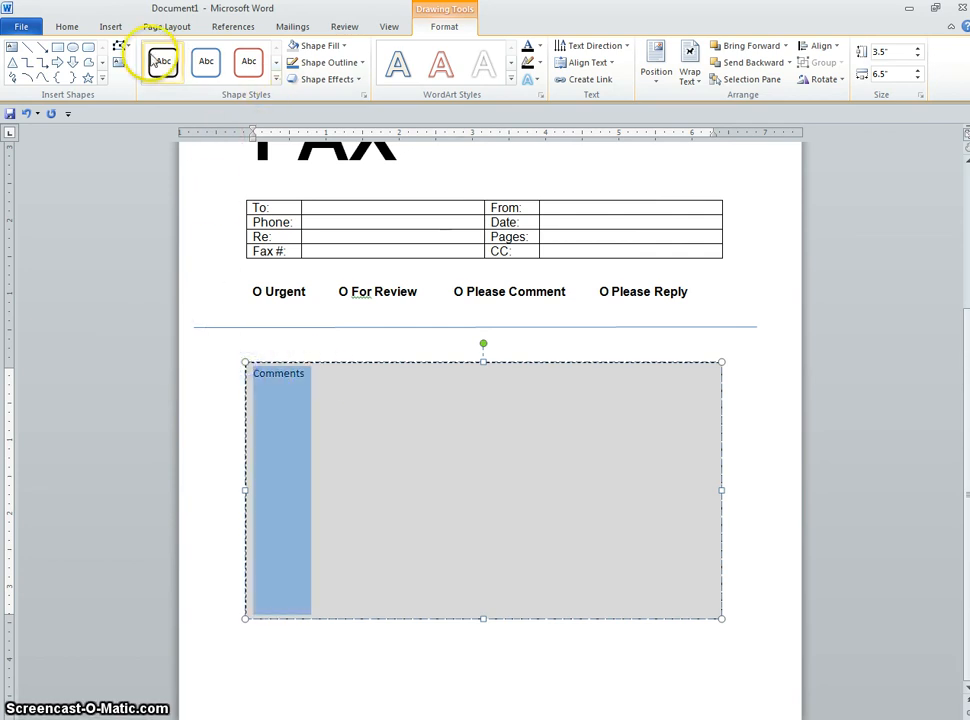
pyautogui.click(62, 26)
pyautogui.click(128, 74)
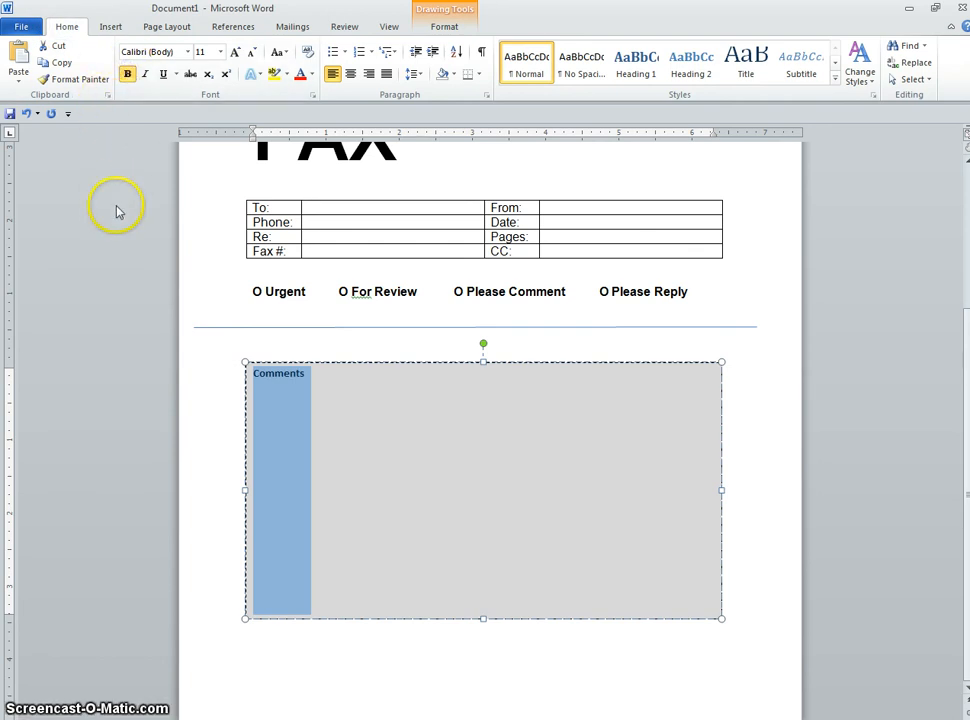
pyautogui.click(355, 656)
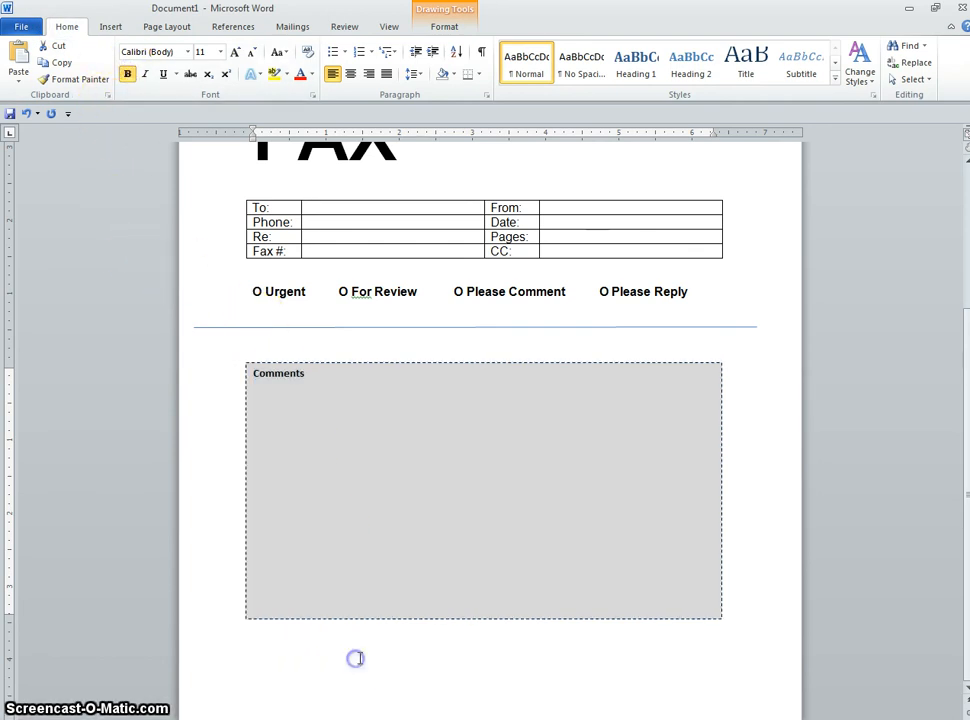
# Open the page footer for editing and insert a copyright symbol (©) in it
pyautogui.doubleClick(313, 688)
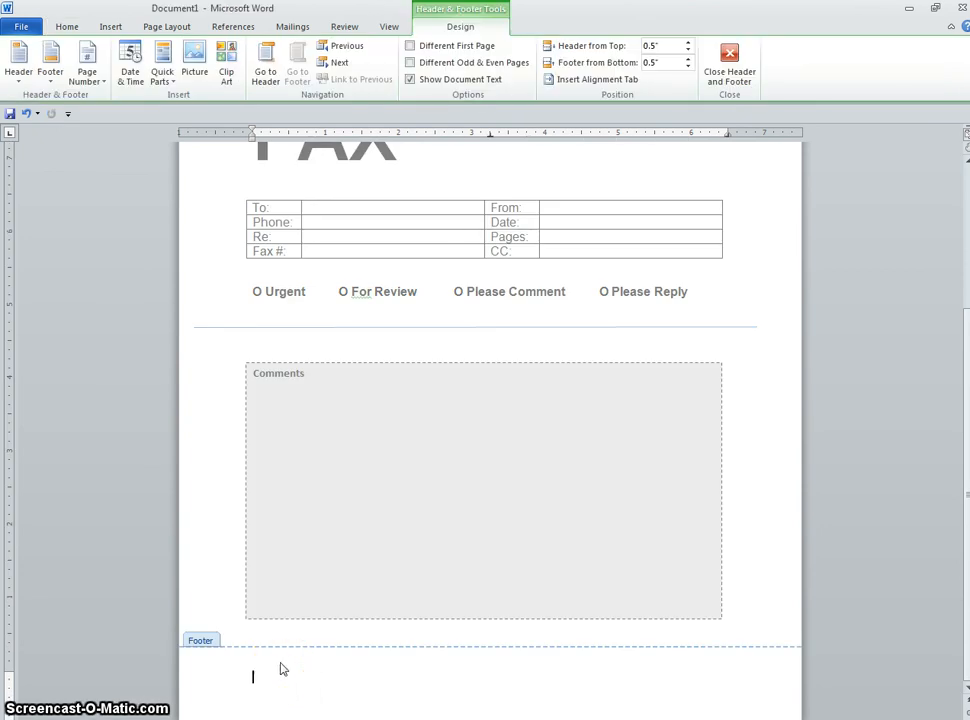
pyautogui.click(113, 27)
pyautogui.click(910, 62)
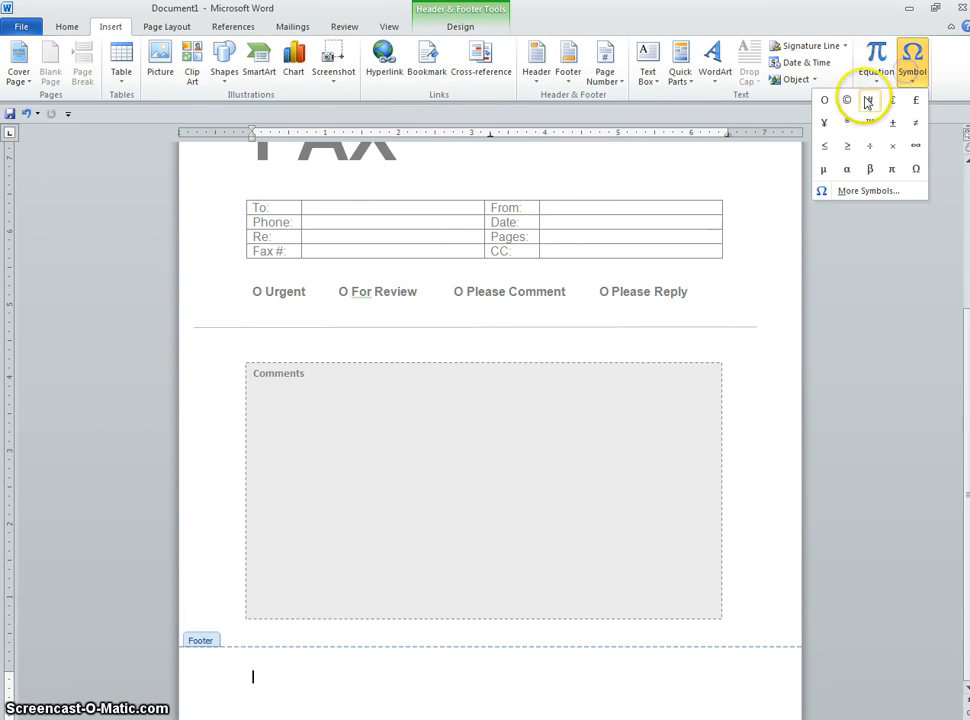
pyautogui.click(846, 102)
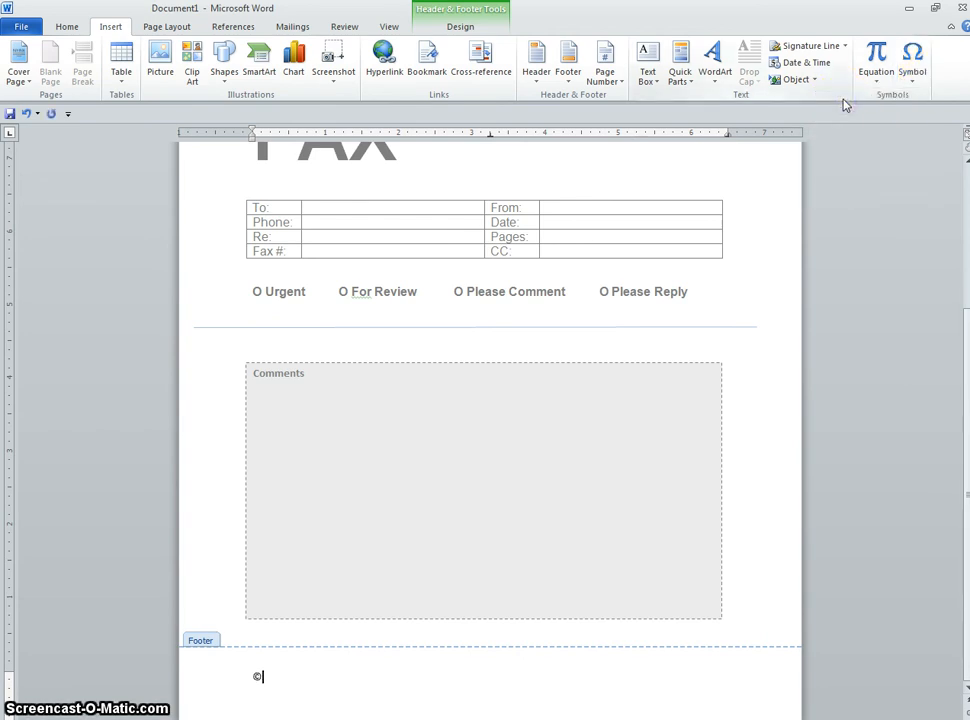